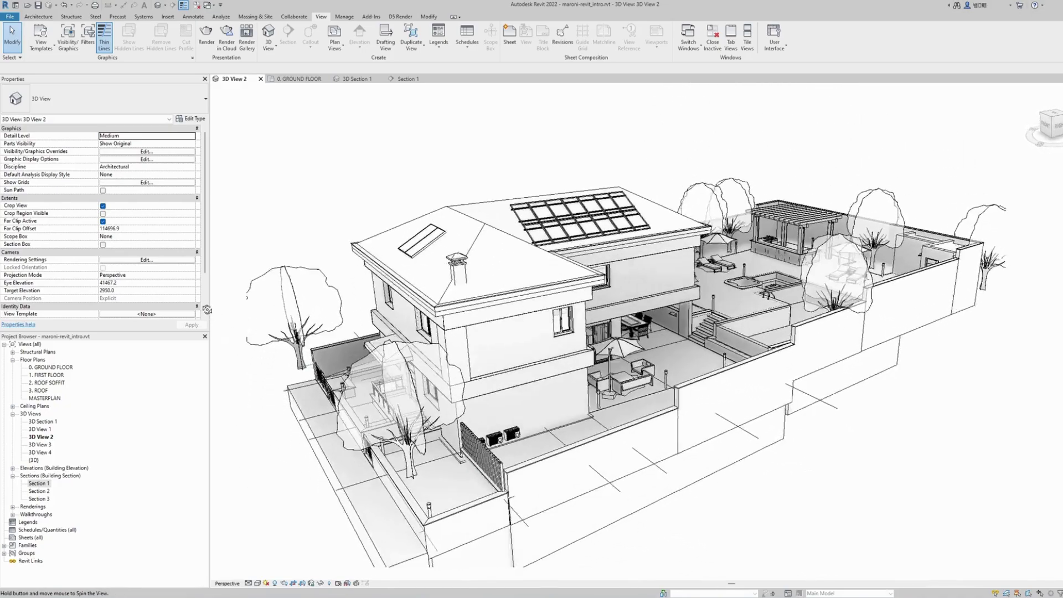
- Look through the 3D Section 1, Section 1 and 0. GROUND FLOOR views
{"action": "left_click", "coordinate": [343, 82]}
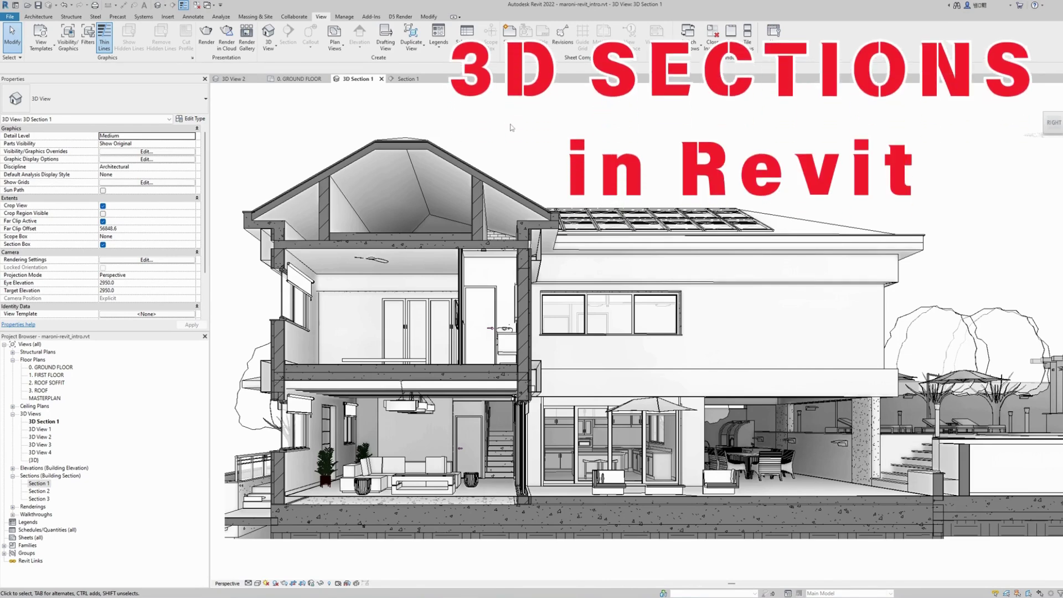
{"action": "left_click", "coordinate": [411, 80]}
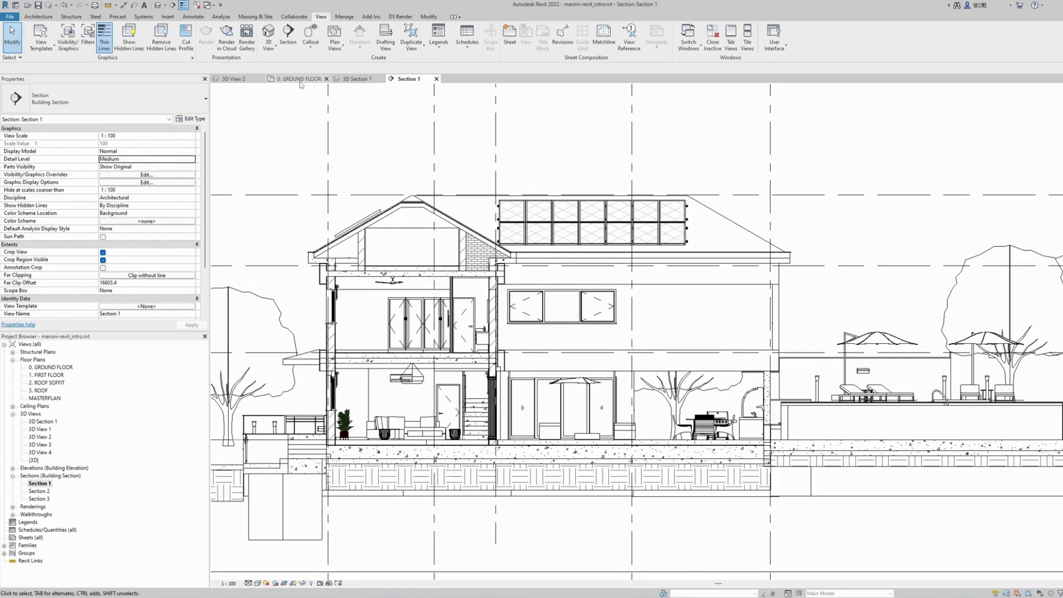
{"action": "left_click", "coordinate": [299, 79]}
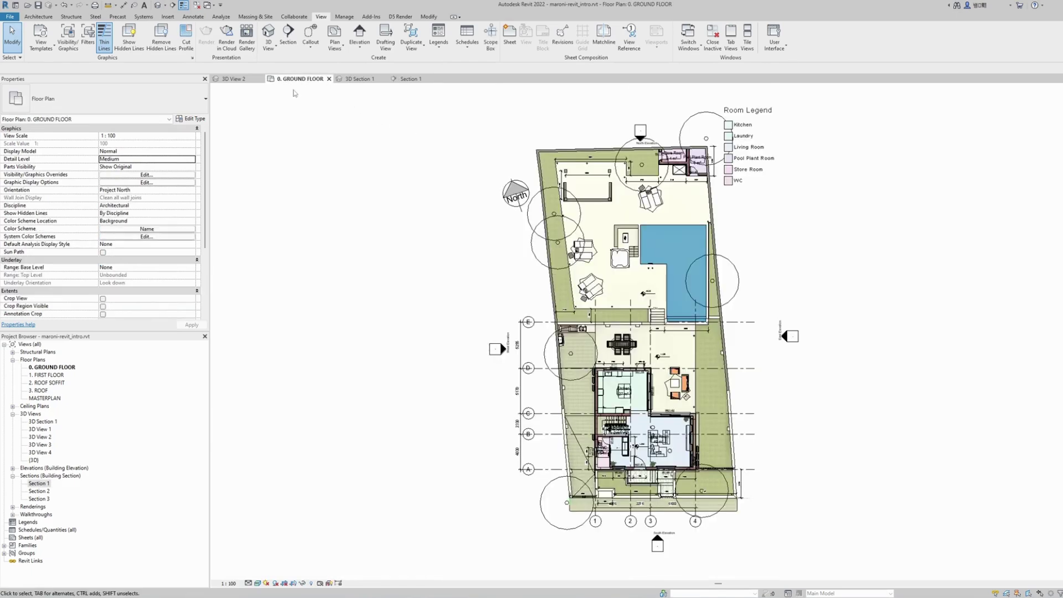
- Place a perspective camera right of the house aimed left, then return to 3D Section 1
{"action": "left_click", "coordinate": [165, 6]}
{"action": "left_click", "coordinate": [176, 27]}
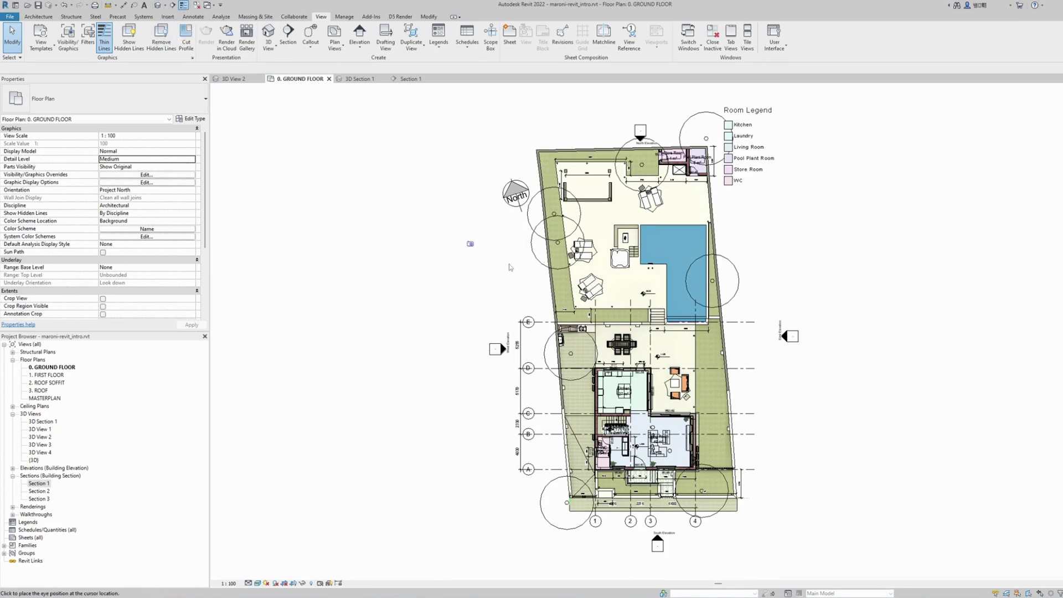
{"action": "left_click", "coordinate": [818, 398]}
{"action": "left_click", "coordinate": [474, 397]}
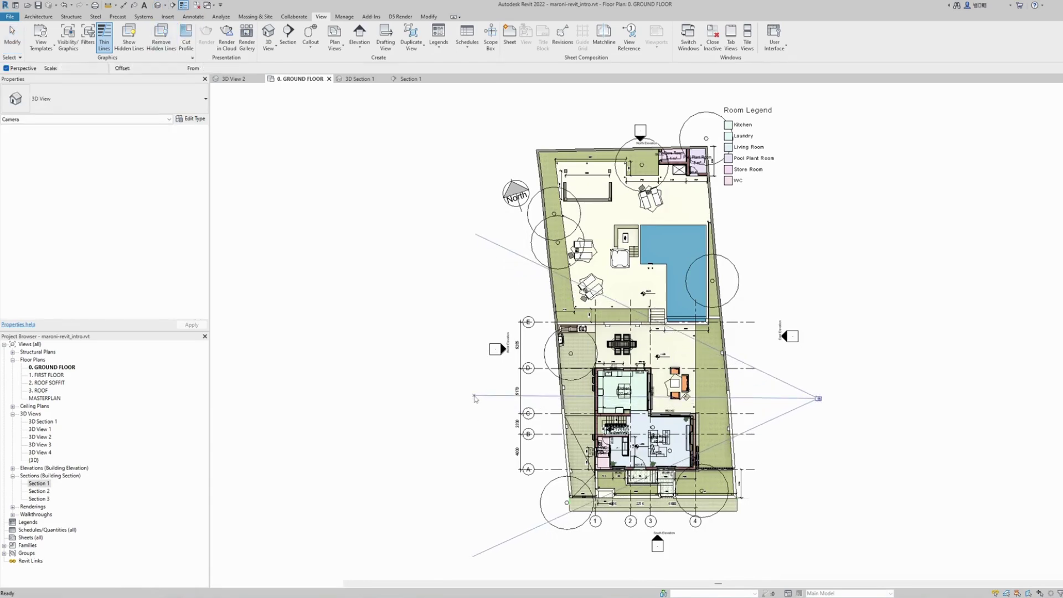
{"action": "left_click", "coordinate": [356, 79]}
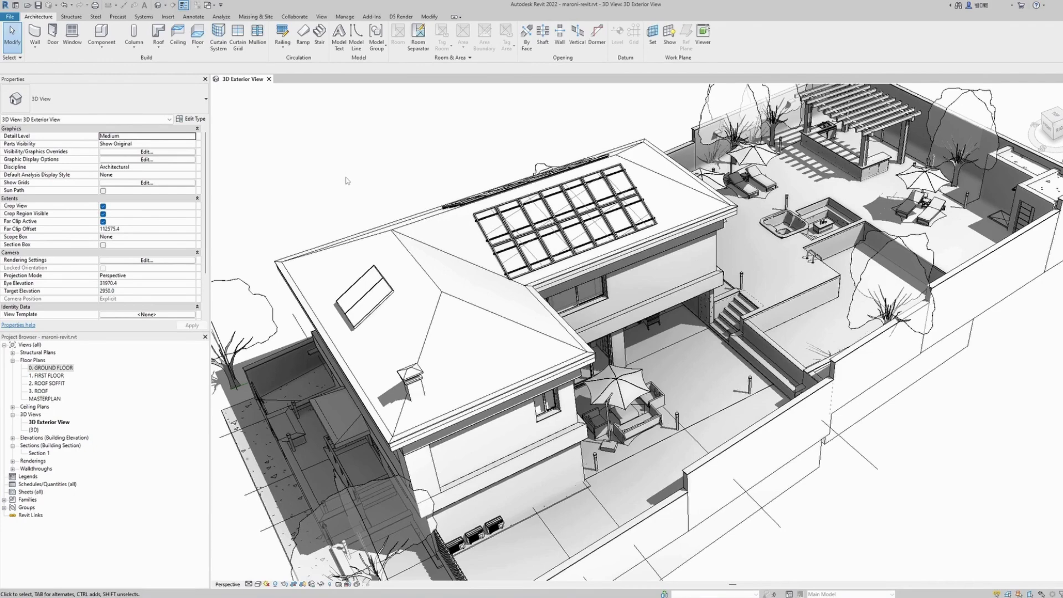
- Zoom out and open the Section 1 building section and the 0. GROUND FLOOR plan
{"action": "scroll", "coordinate": [346, 181], "scroll_direction": "down", "scroll_amount": 1}
{"action": "scroll", "coordinate": [336, 170], "scroll_direction": "down", "scroll_amount": 1}
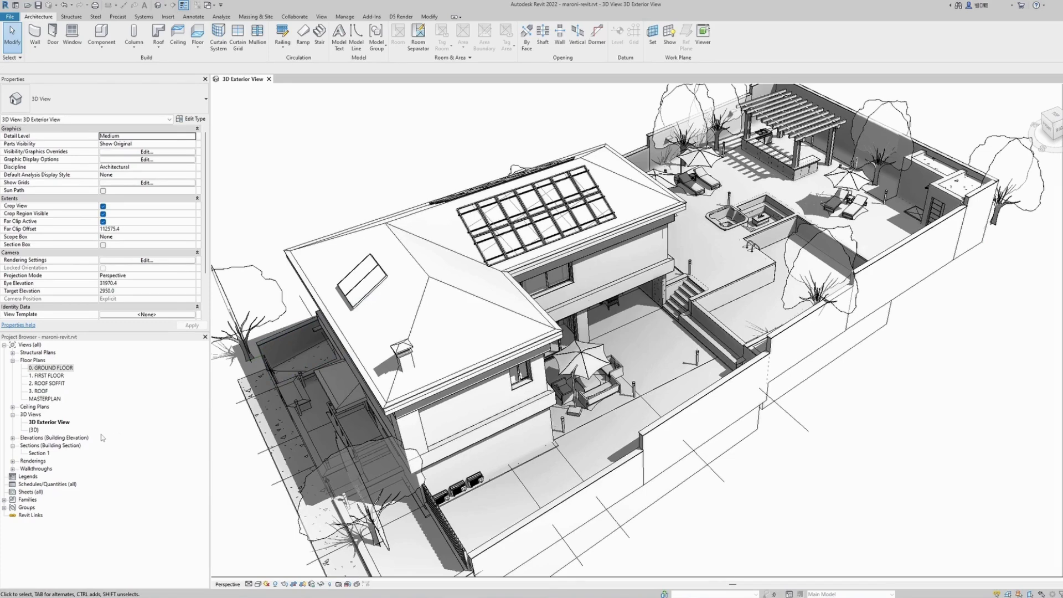
{"action": "double_click", "coordinate": [46, 454]}
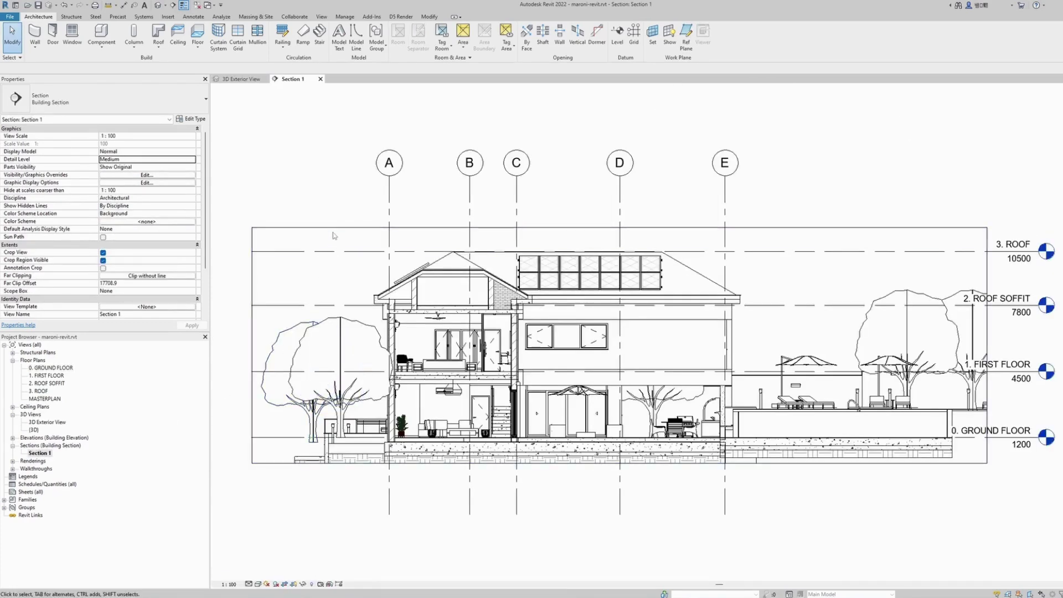
{"action": "double_click", "coordinate": [65, 368]}
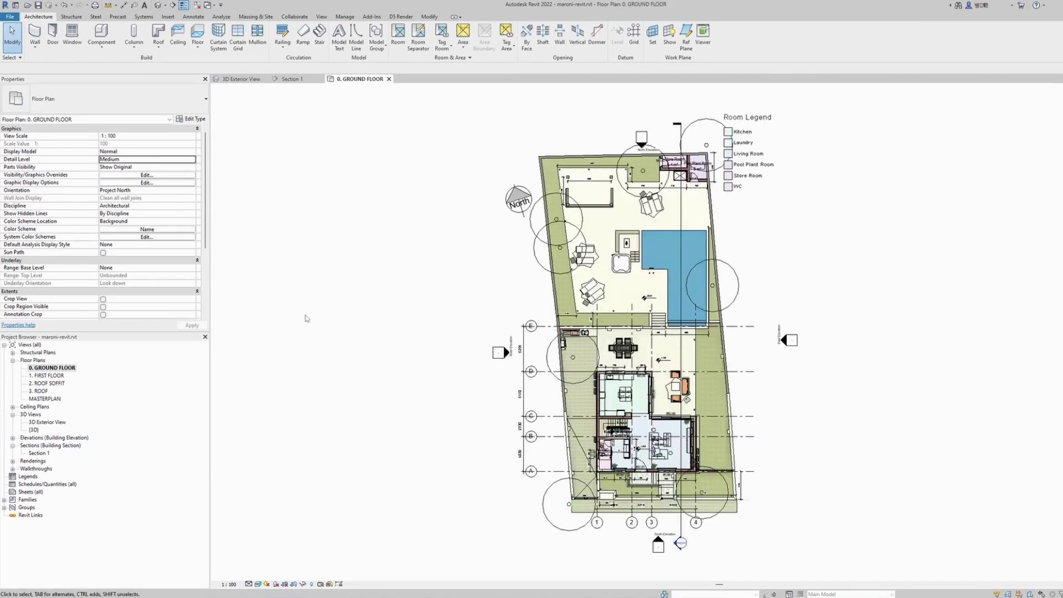
- Place a perspective camera on the ground-floor plan, eye at right aiming left, creating 3D View 1
{"action": "left_click", "coordinate": [165, 8]}
{"action": "left_click", "coordinate": [176, 17]}
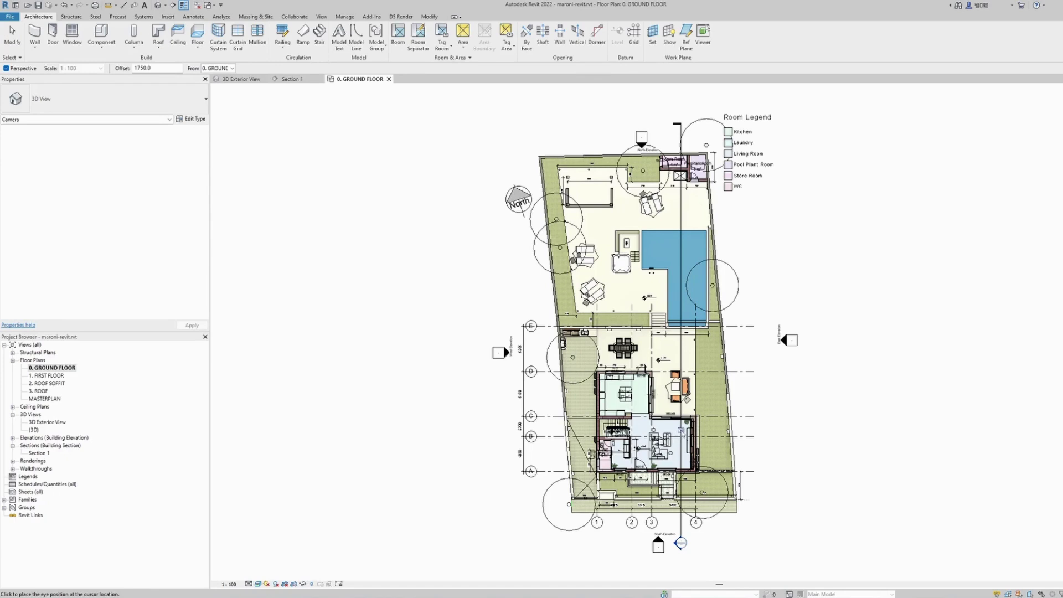
{"action": "left_click", "coordinate": [681, 424]}
{"action": "left_click", "coordinate": [471, 427]}
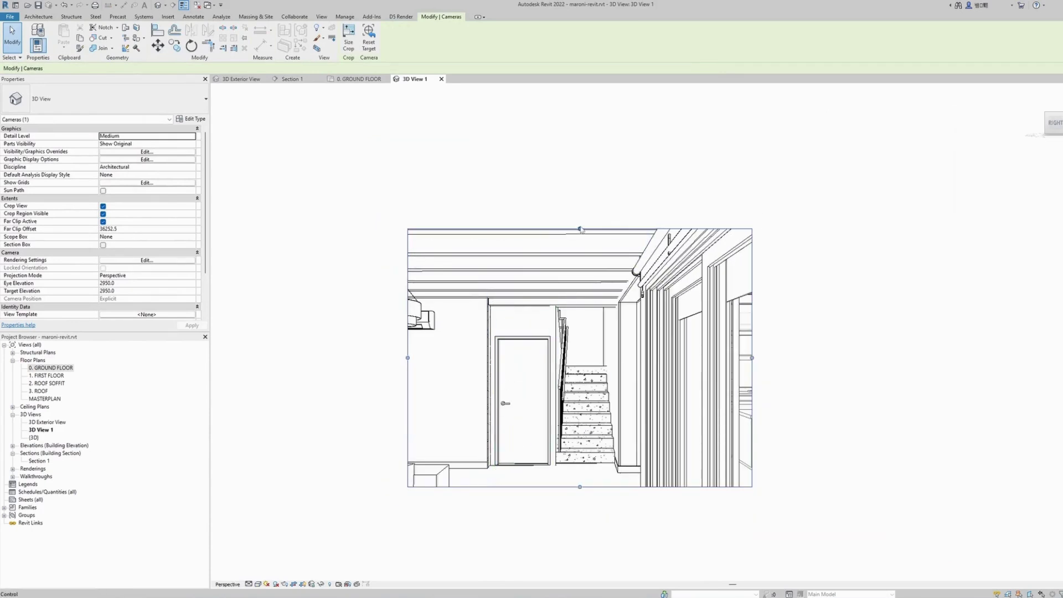
- Stretch 3D View 1's crop region up, right and left to take in ceiling, kitchen and pendant lamp
{"action": "left_click_drag", "start_coordinate": [580, 229], "coordinate": [588, 135]}
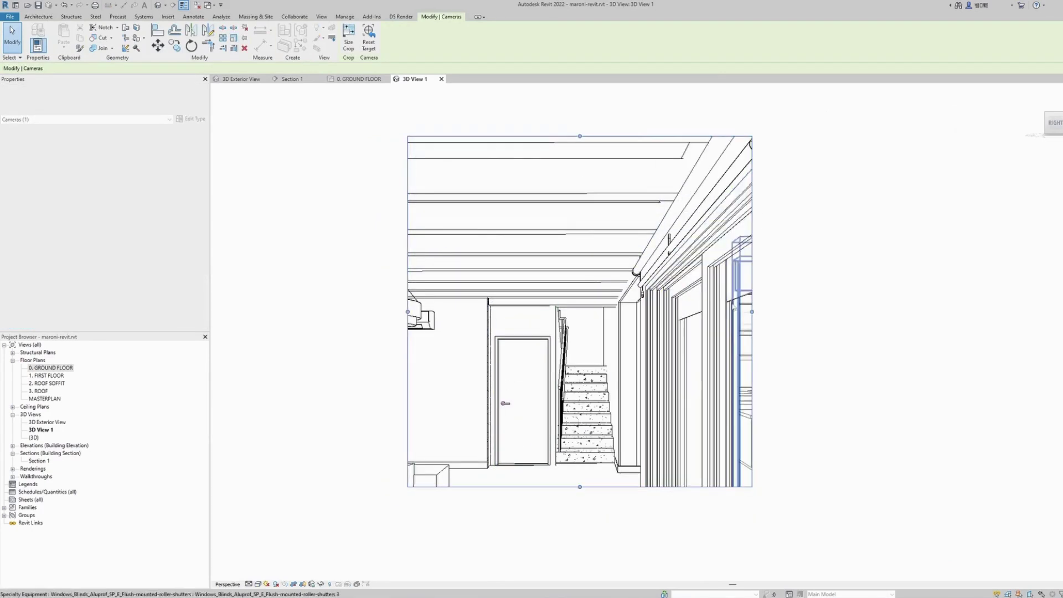
{"action": "left_click_drag", "start_coordinate": [759, 311], "coordinate": [986, 311]}
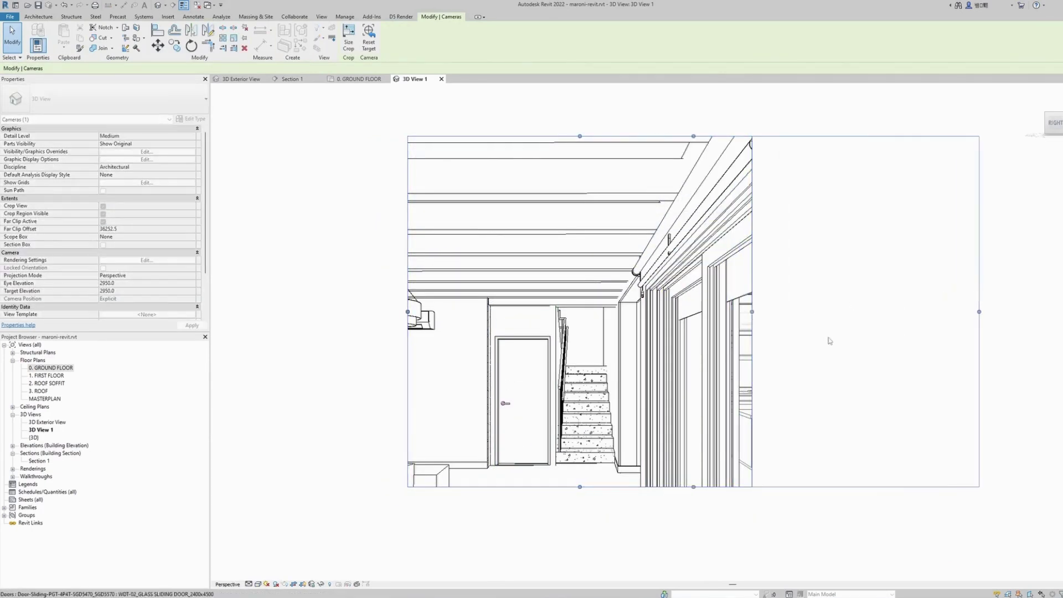
{"action": "left_click_drag", "start_coordinate": [406, 311], "coordinate": [290, 311]}
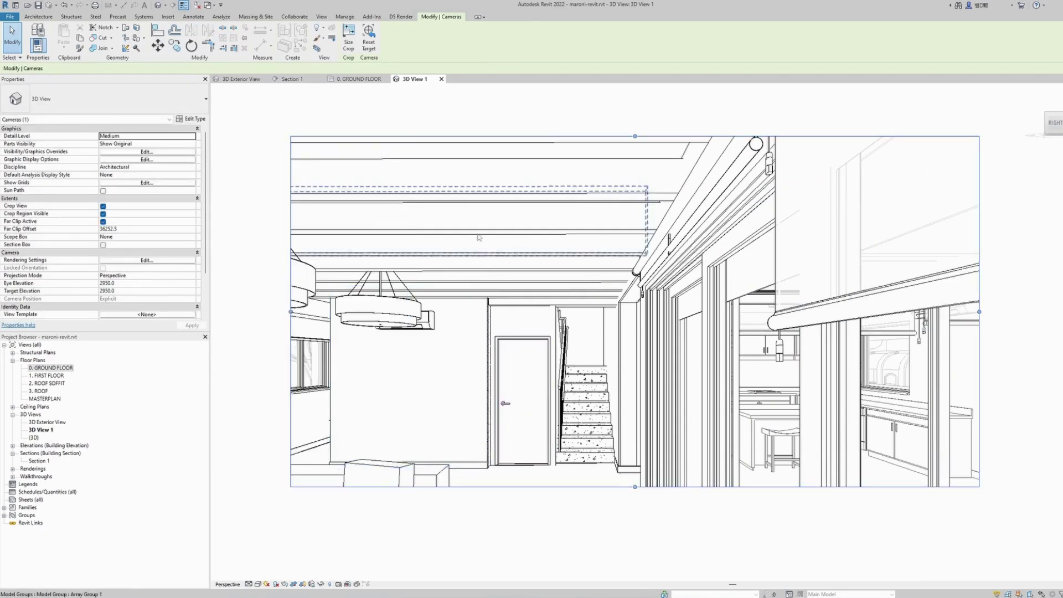
{"action": "left_click", "coordinate": [292, 79]}
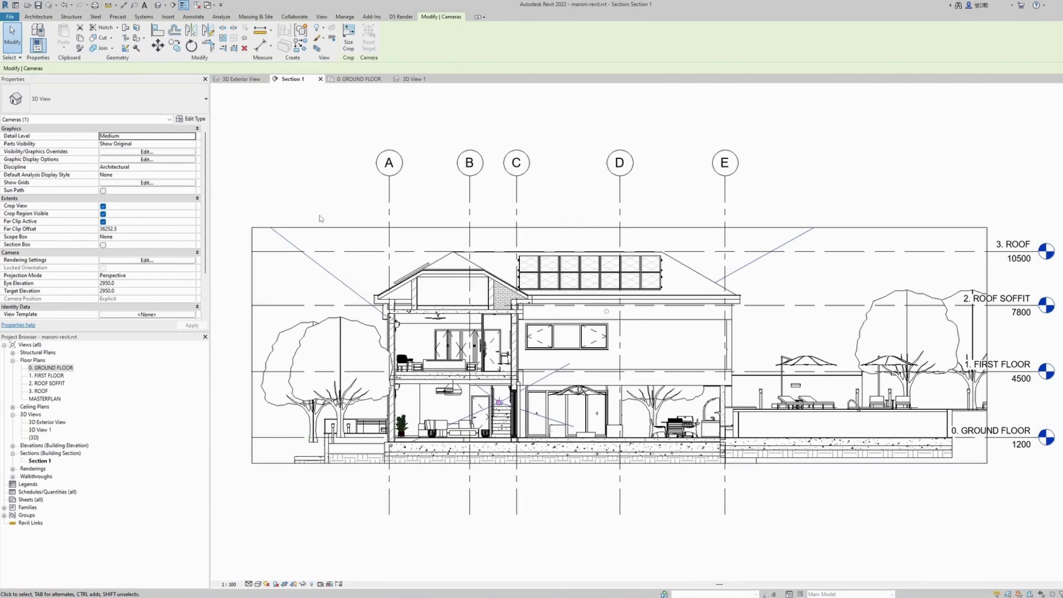
- Close the 3D View 1 tab and delete 3D View 1 from the Project Browser
{"action": "left_click", "coordinate": [411, 79]}
{"action": "left_click", "coordinate": [372, 81]}
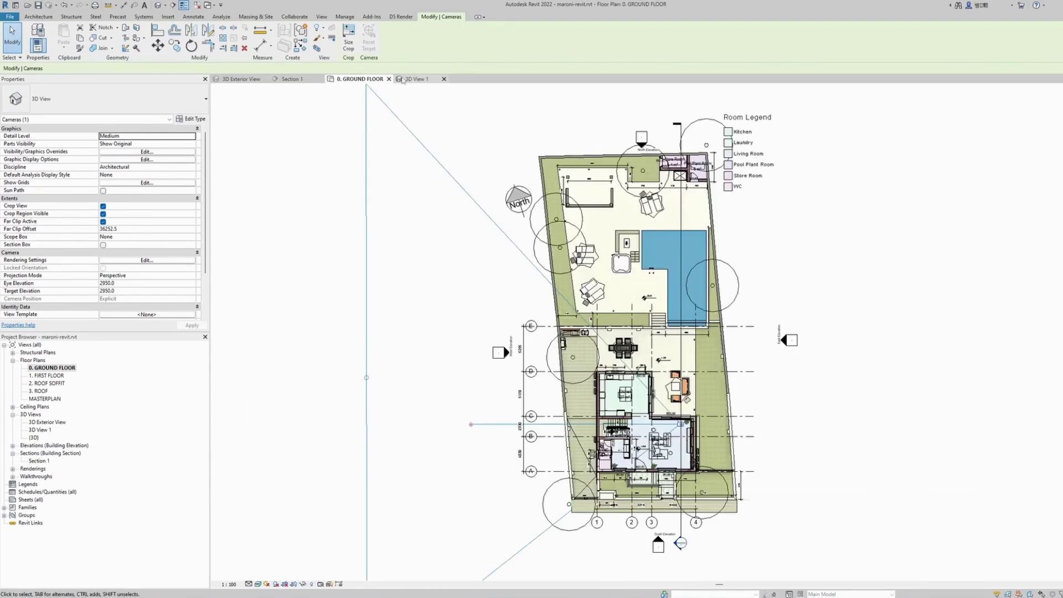
{"action": "left_click", "coordinate": [444, 79]}
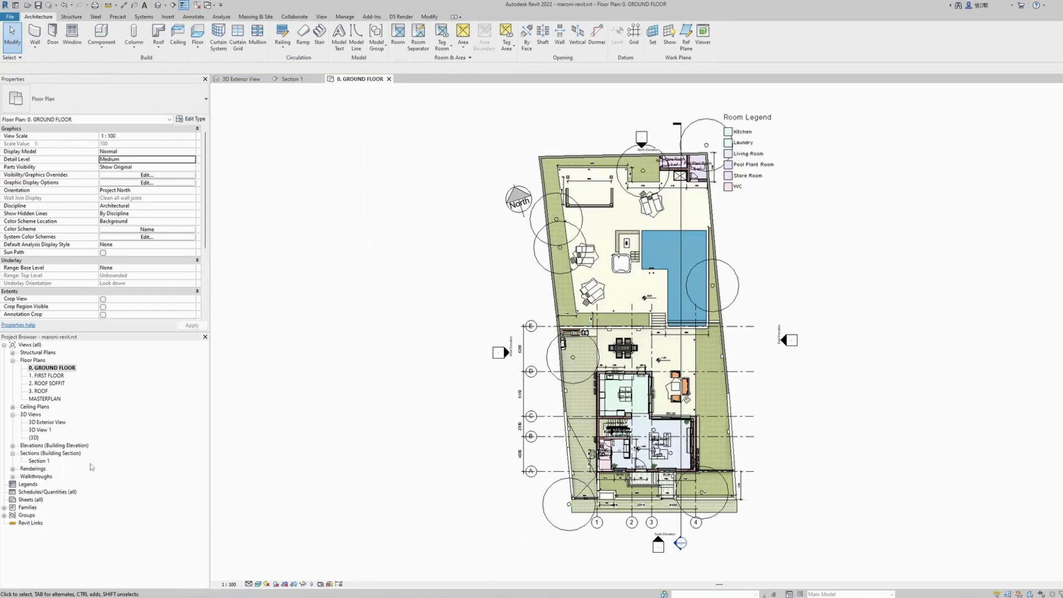
{"action": "left_click", "coordinate": [42, 430]}
{"action": "right_click", "coordinate": [42, 430]}
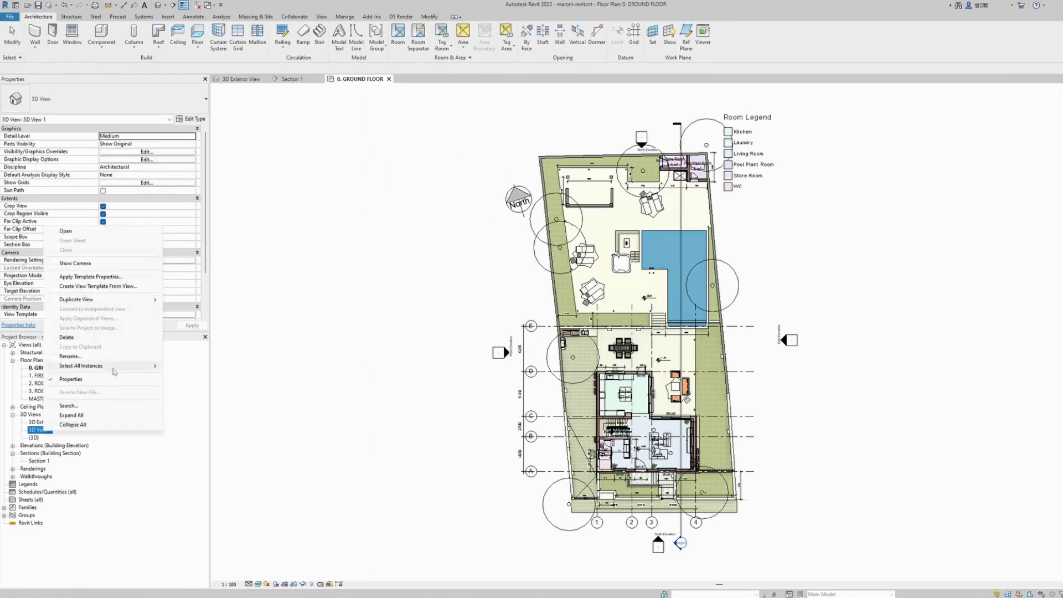
{"action": "left_click", "coordinate": [67, 337]}
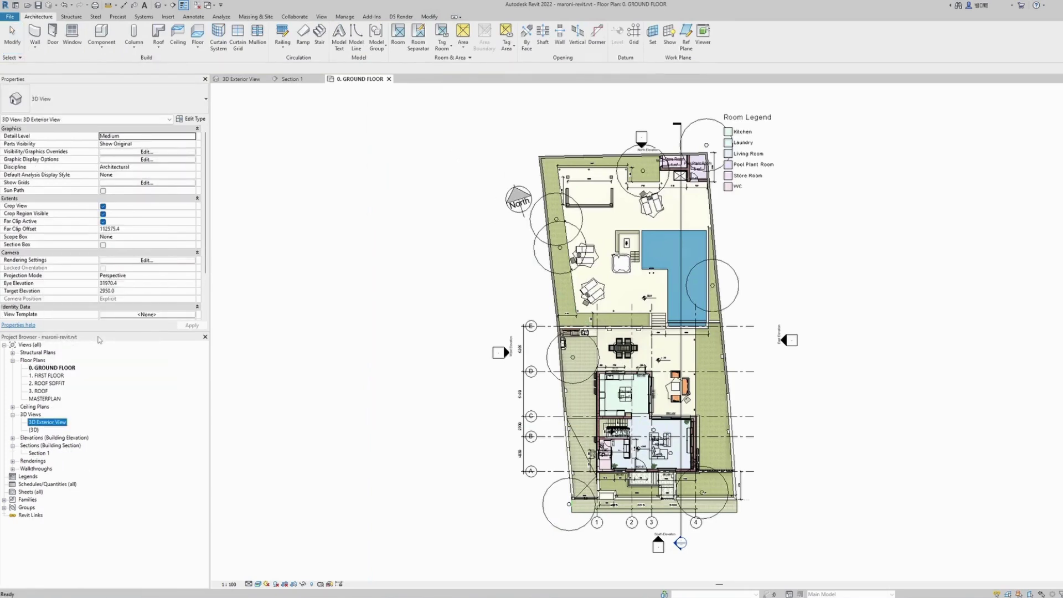
- Place an exterior camera with its eye right of the house, targeting left across the retaining wall
{"action": "left_click", "coordinate": [165, 6]}
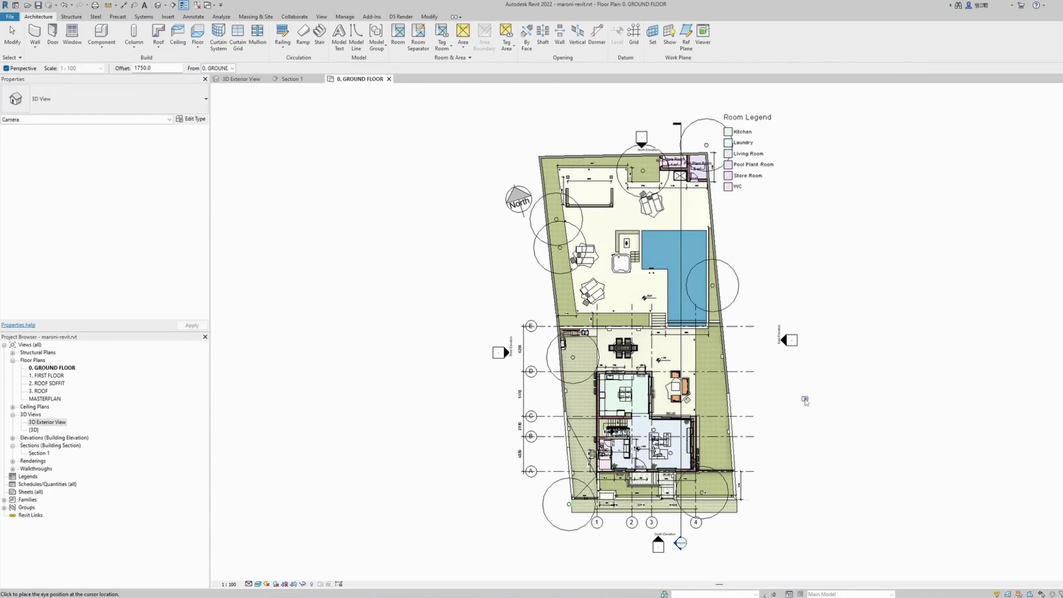
{"action": "left_click", "coordinate": [805, 398]}
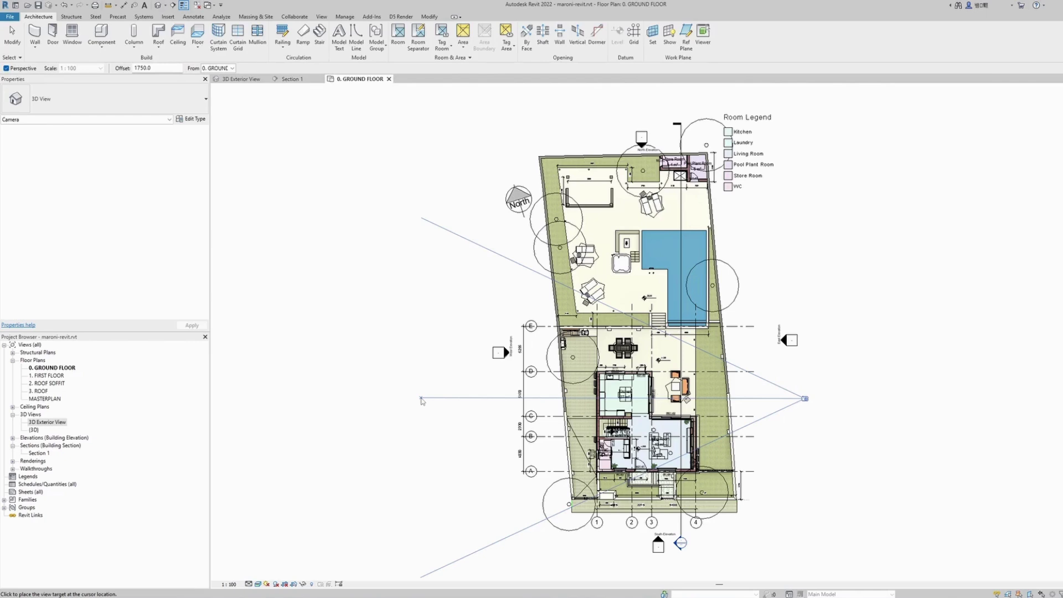
{"action": "left_click", "coordinate": [421, 401]}
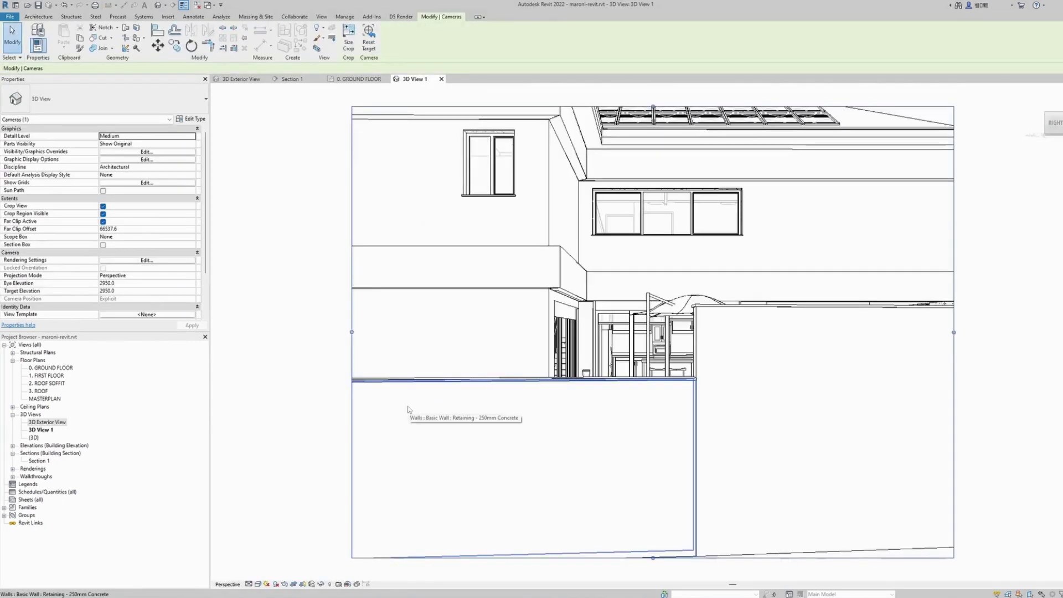
- Extend 3D View 1's crop region upward, rightward and leftward to include roof, chimney and left wing
{"action": "scroll", "coordinate": [459, 403], "scroll_direction": "down", "scroll_amount": 1}
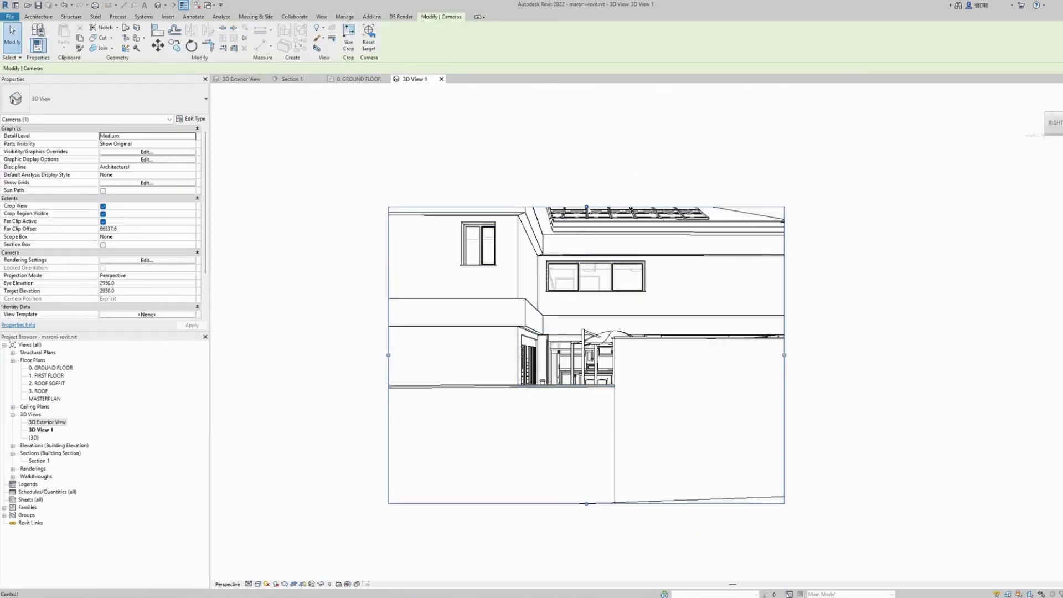
{"action": "left_click_drag", "start_coordinate": [588, 207], "coordinate": [599, 120]}
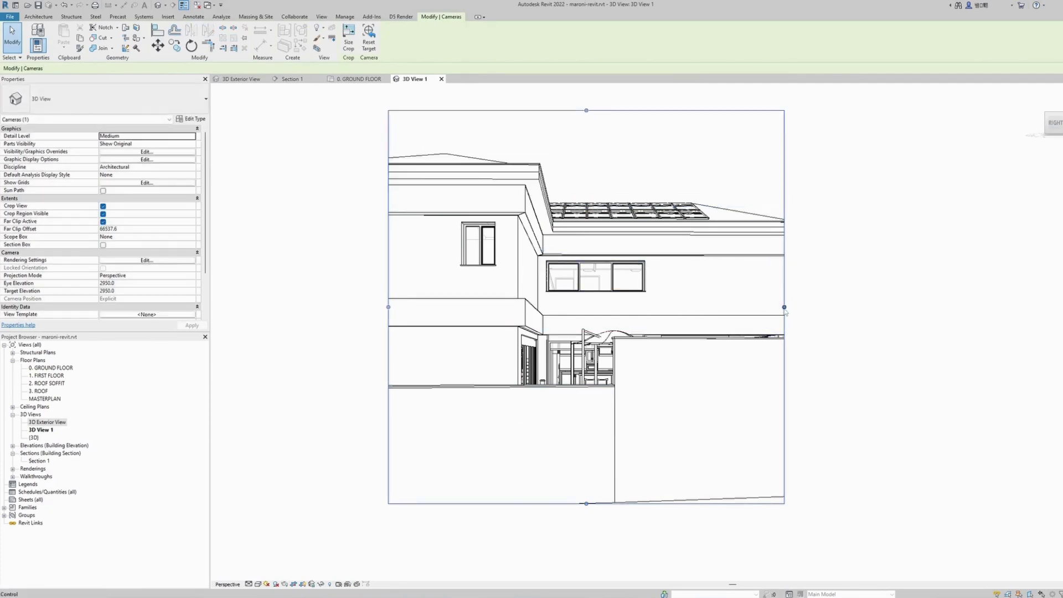
{"action": "left_click_drag", "start_coordinate": [785, 306], "coordinate": [1001, 293]}
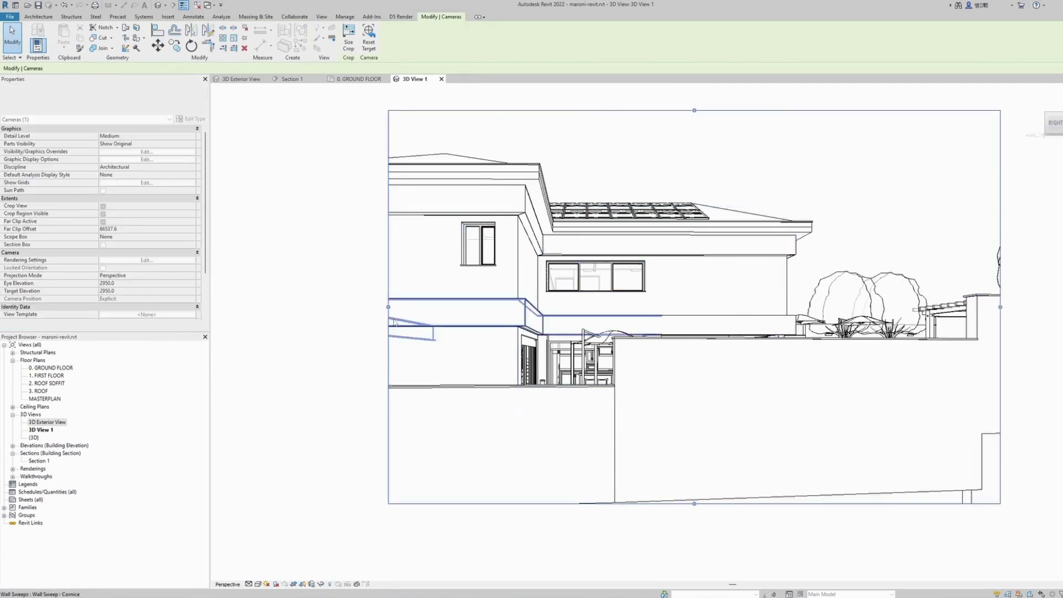
{"action": "left_click_drag", "start_coordinate": [388, 308], "coordinate": [237, 307]}
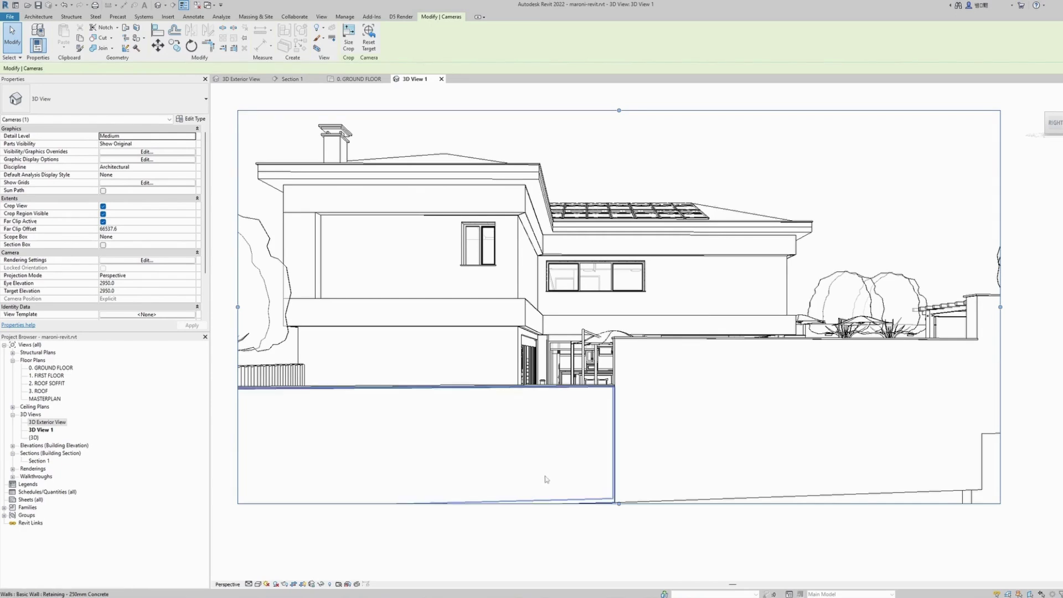
{"action": "scroll", "coordinate": [547, 471], "scroll_direction": "down", "scroll_amount": 2}
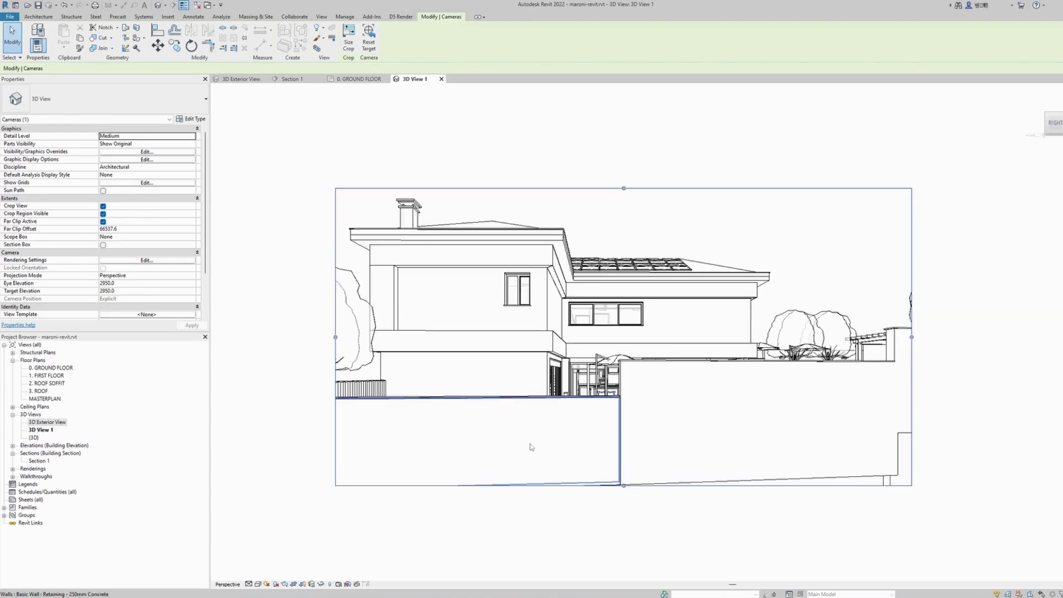
{"action": "scroll", "coordinate": [517, 404], "scroll_direction": "down", "scroll_amount": 2}
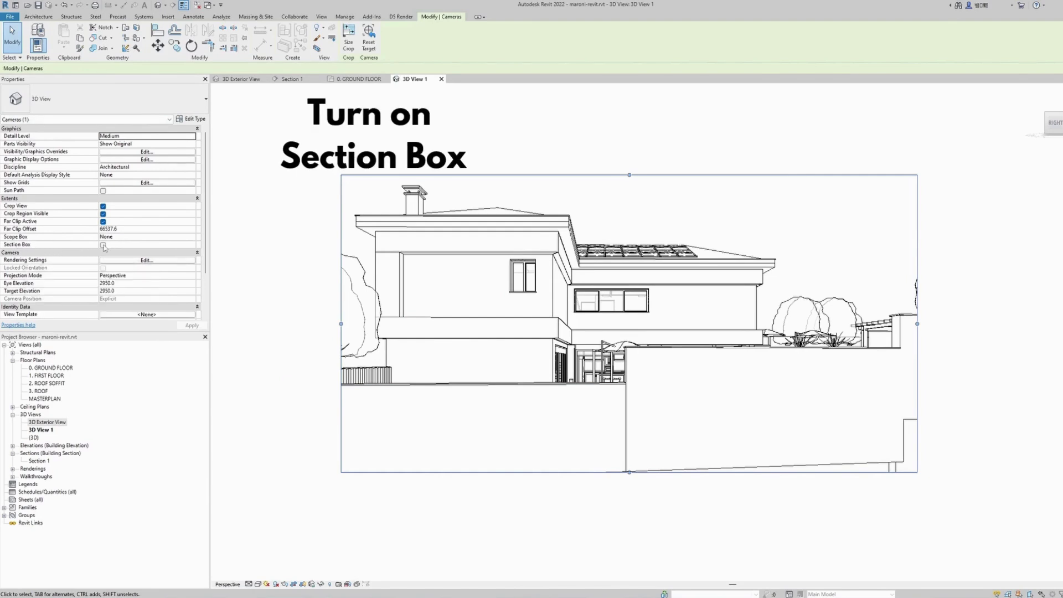
- Tick Section Box under Extents in 3D View 1's properties and zoom to see it
{"action": "left_click", "coordinate": [103, 245]}
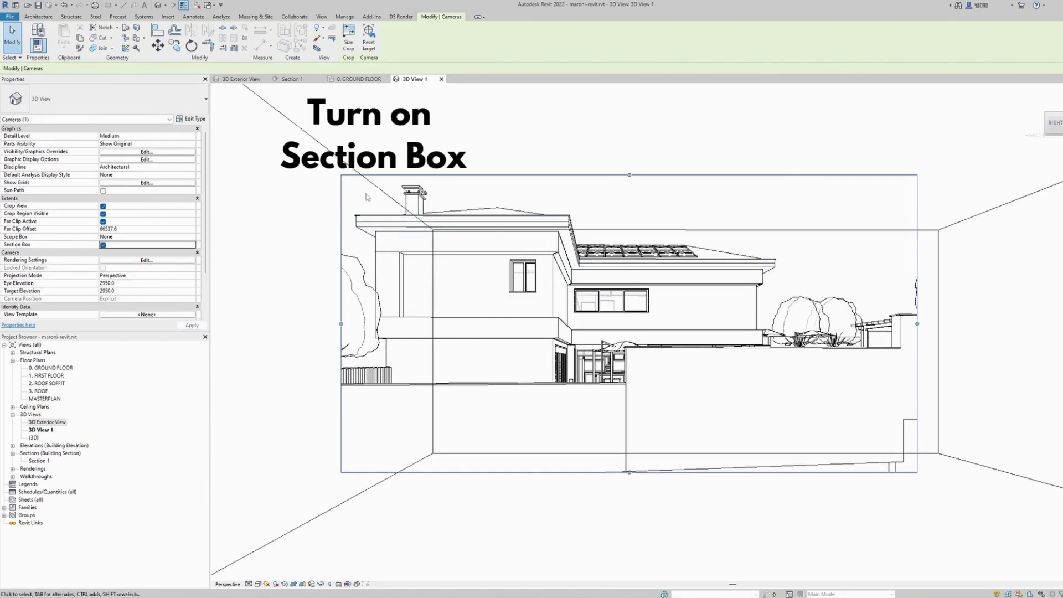
{"action": "scroll", "coordinate": [415, 198], "scroll_direction": "down", "scroll_amount": 5}
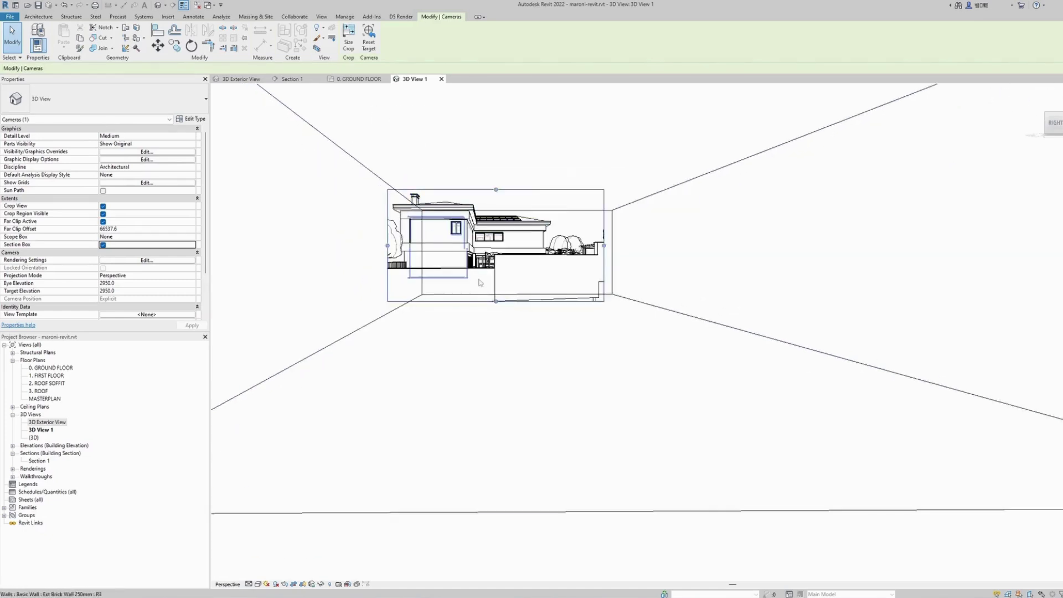
{"action": "scroll", "coordinate": [531, 344], "scroll_direction": "down", "scroll_amount": 2}
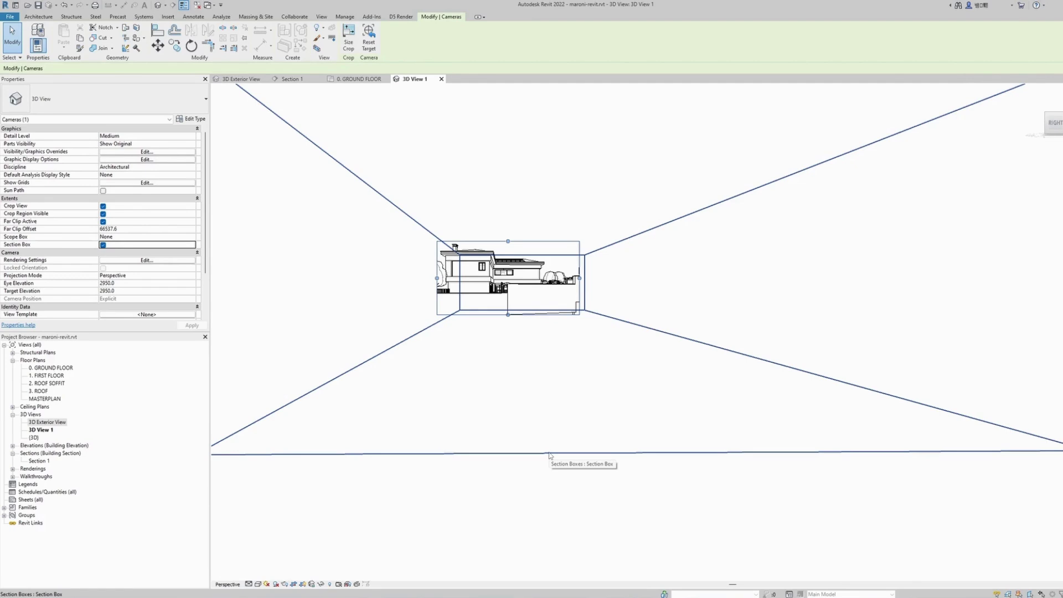
{"action": "scroll", "coordinate": [494, 344], "scroll_direction": "up", "scroll_amount": 3}
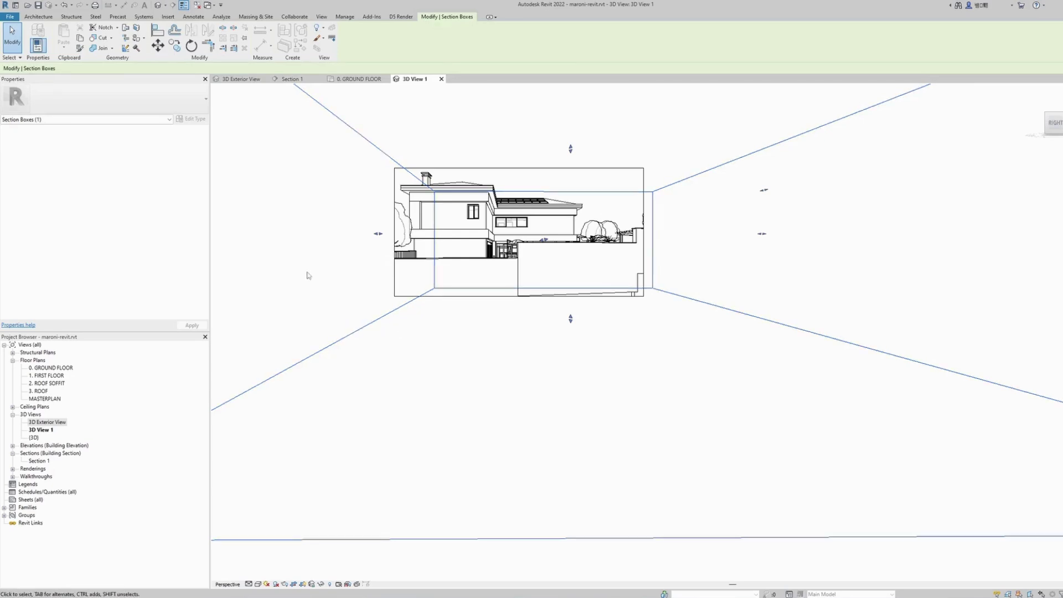
- On the 0. GROUND FLOOR plan, drag the section box's right edge left through the house's middle
{"action": "left_click", "coordinate": [347, 81]}
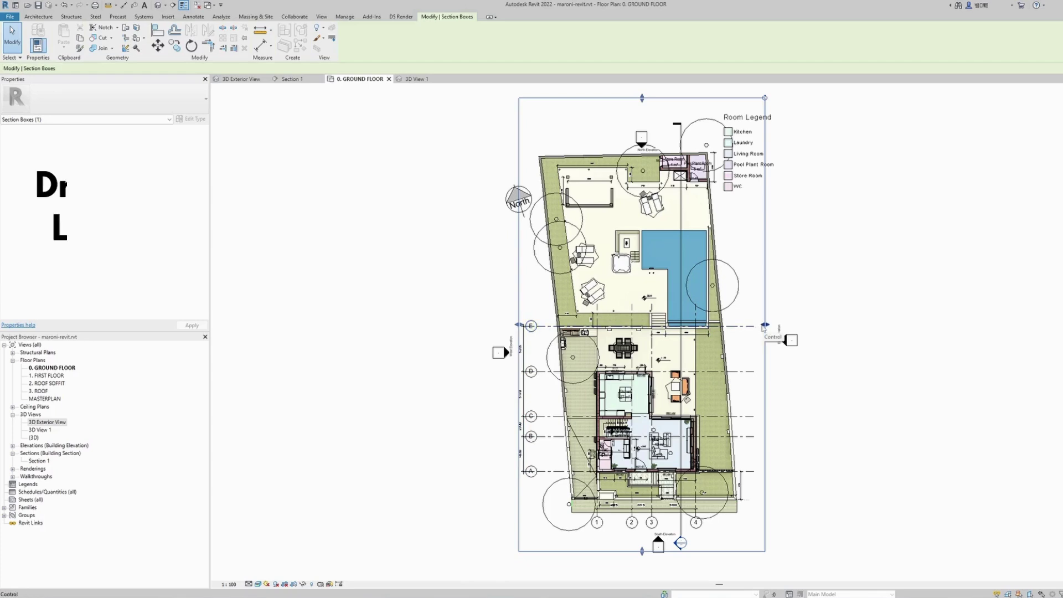
{"action": "left_click_drag", "start_coordinate": [762, 327], "coordinate": [764, 325]}
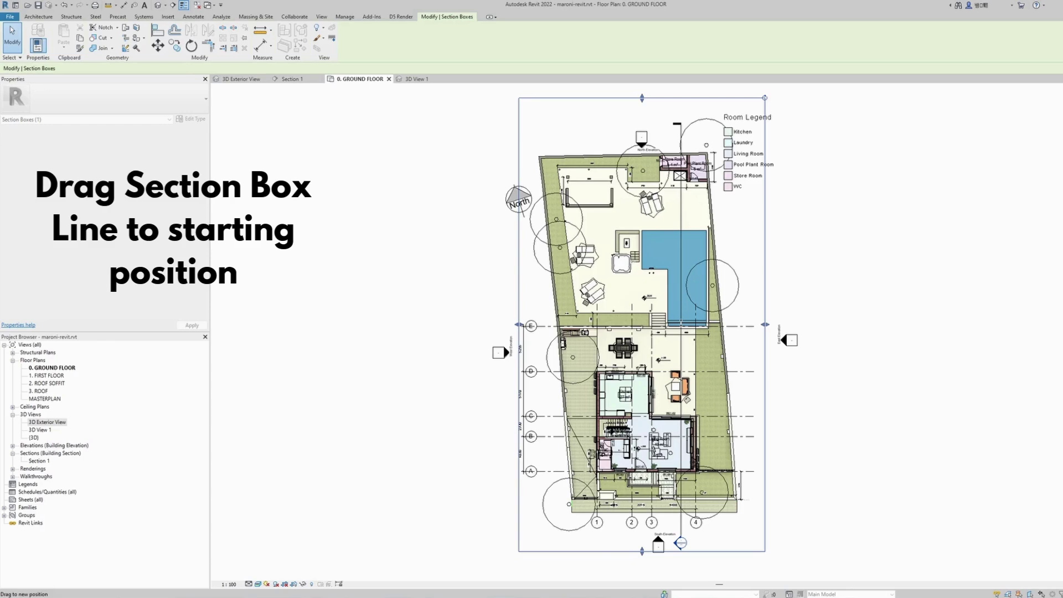
{"action": "left_click_drag", "start_coordinate": [764, 326], "coordinate": [680, 325]}
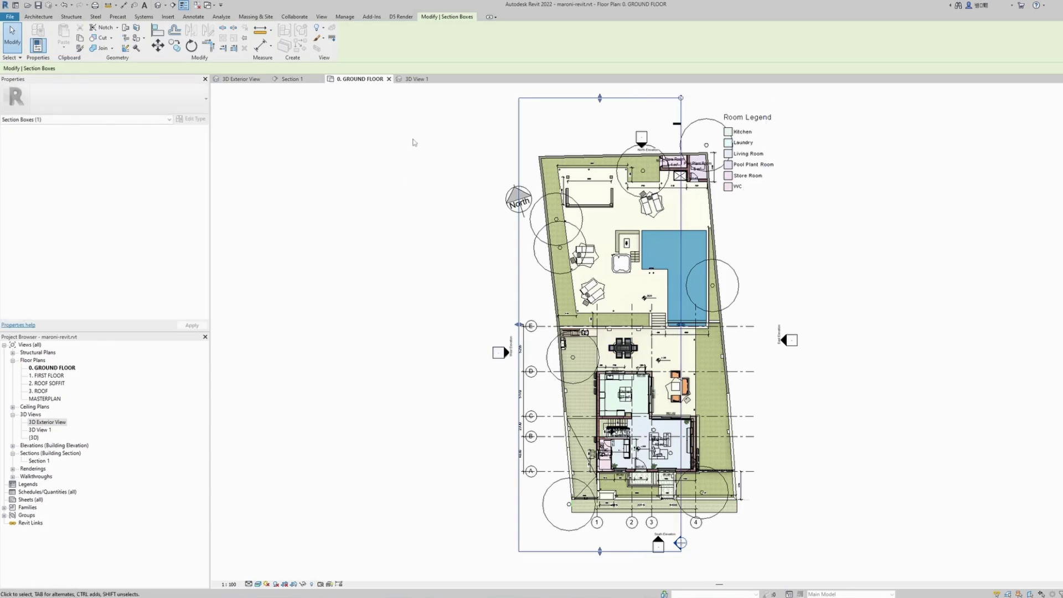
- In 3D View 1, hide the section box outline with Hide in View > Elements
{"action": "left_click", "coordinate": [416, 79]}
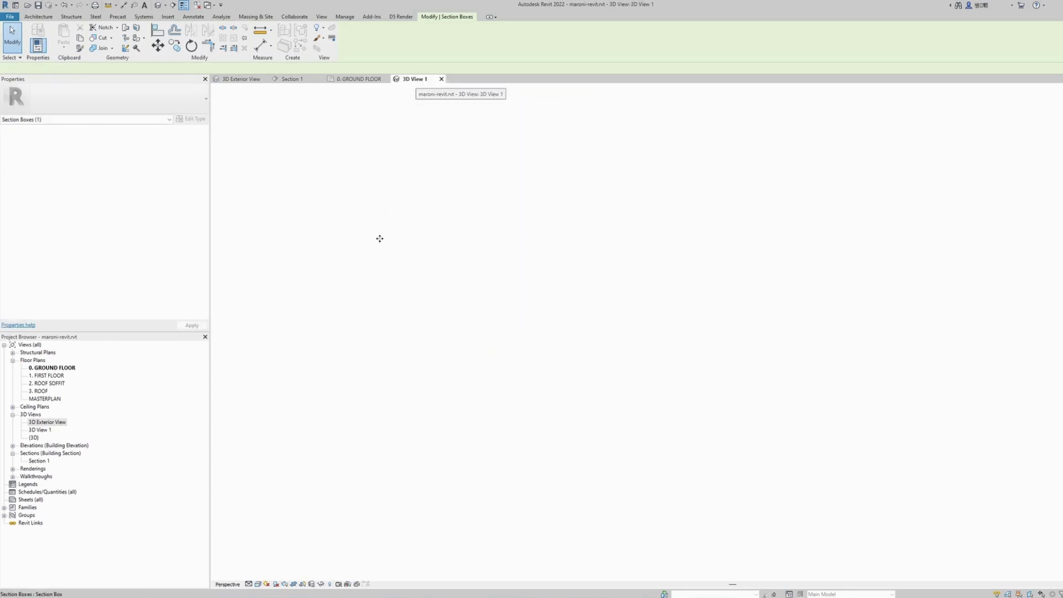
{"action": "scroll", "coordinate": [419, 223], "scroll_direction": "up", "scroll_amount": 5}
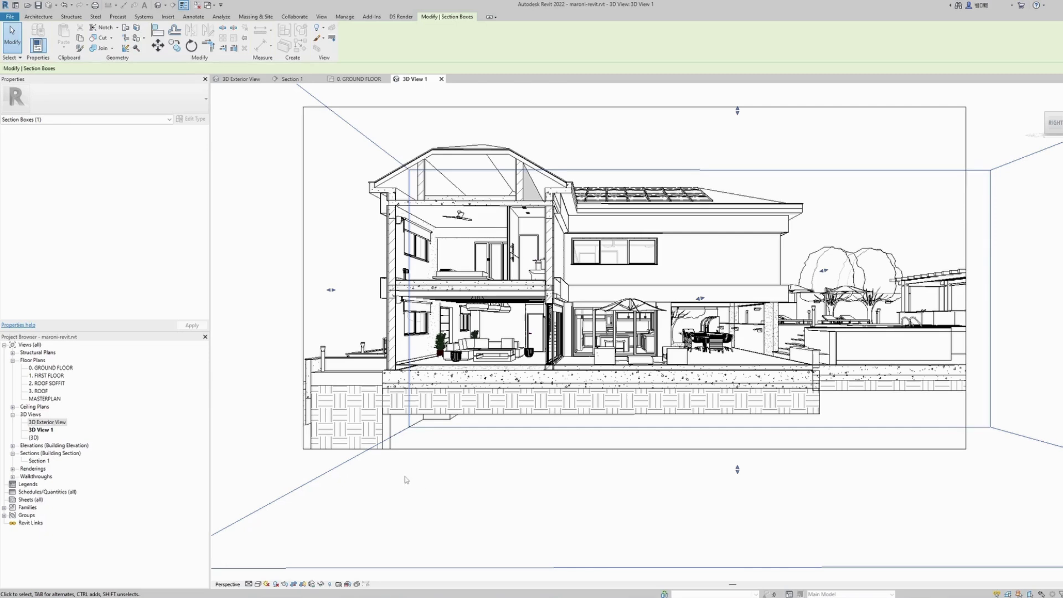
{"action": "right_click", "coordinate": [328, 471]}
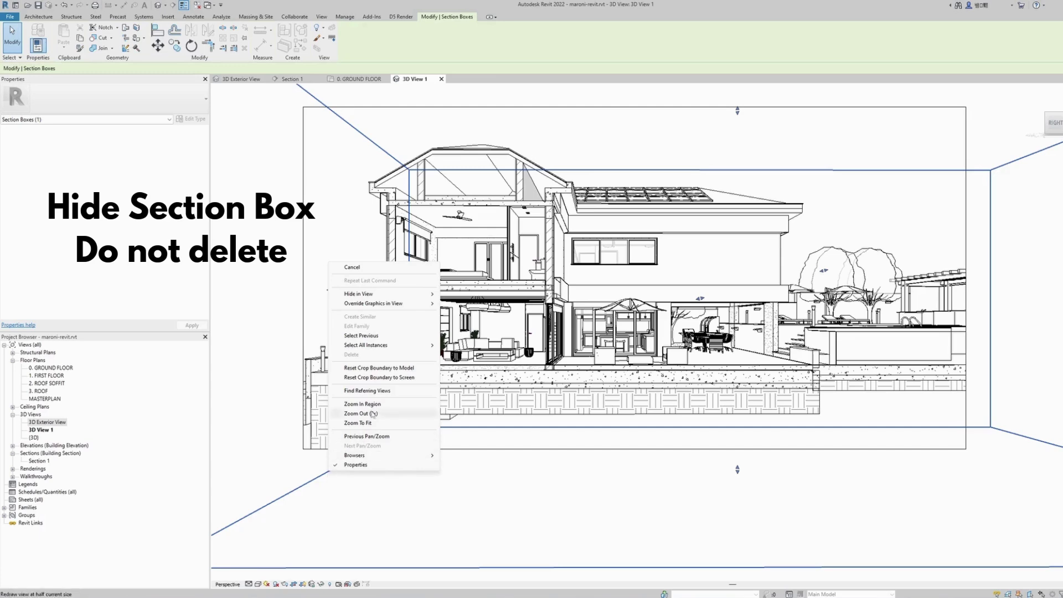
{"action": "mouse_move", "coordinate": [387, 297]}
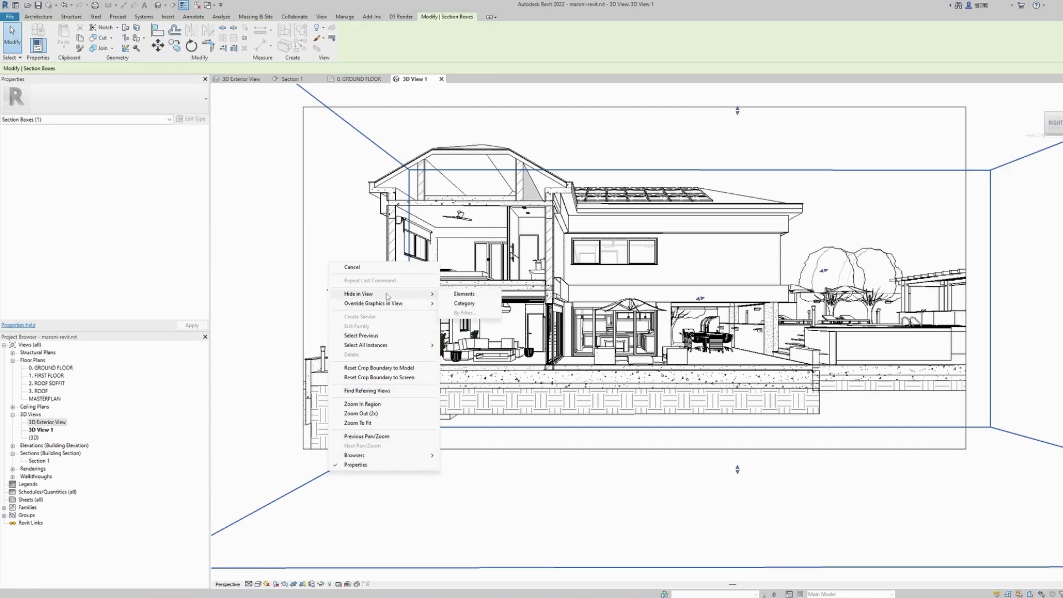
{"action": "left_click", "coordinate": [464, 294]}
- Trim the 3D View 1 crop region by raising its bottom edge and lowering its top edge
{"action": "scroll", "coordinate": [477, 399], "scroll_direction": "up", "scroll_amount": 1}
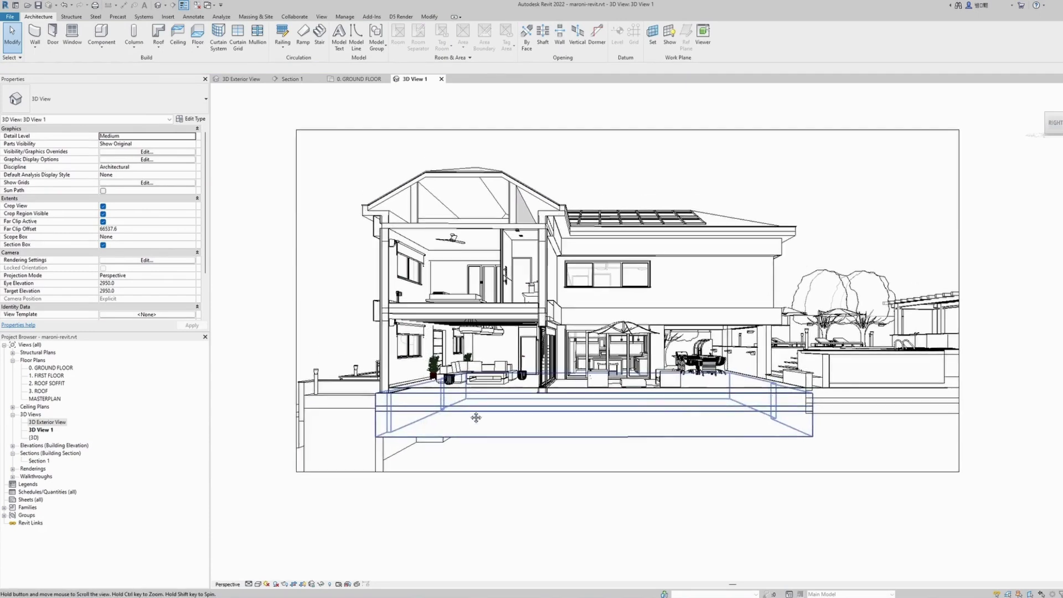
{"action": "scroll", "coordinate": [468, 421], "scroll_direction": "up", "scroll_amount": 1}
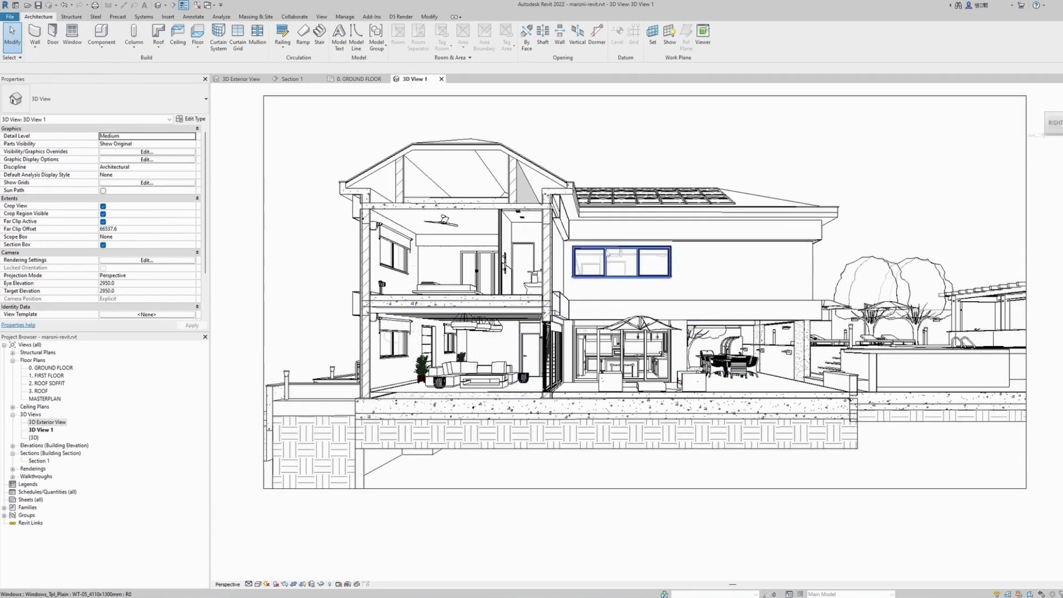
{"action": "scroll", "coordinate": [576, 287], "scroll_direction": "up", "scroll_amount": 3}
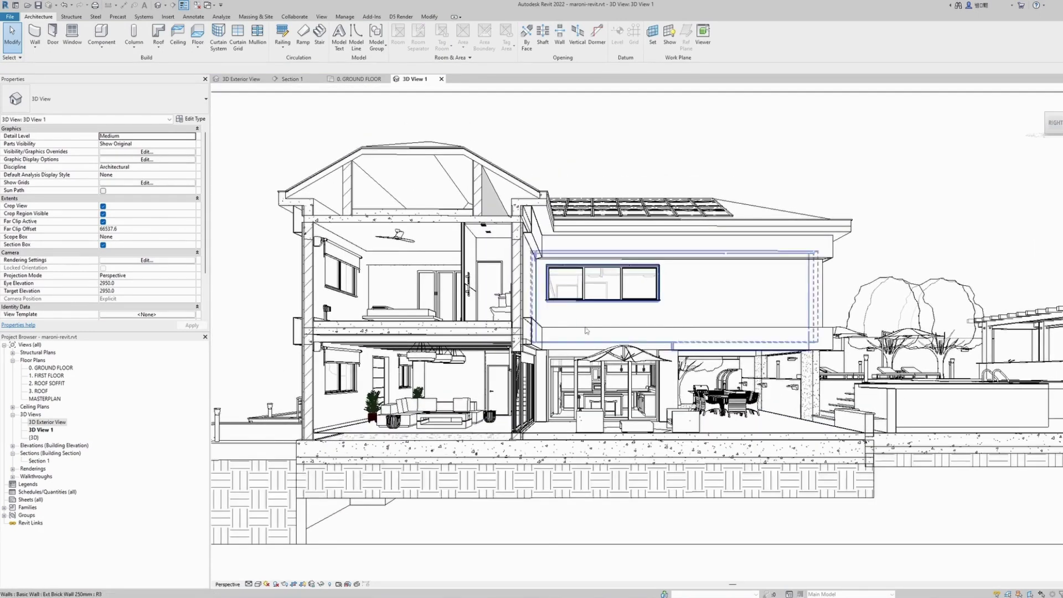
{"action": "left_click", "coordinate": [607, 544]}
{"action": "left_click_drag", "start_coordinate": [630, 544], "coordinate": [633, 472]}
{"action": "left_click_drag", "start_coordinate": [630, 92], "coordinate": [630, 104]}
{"action": "scroll", "coordinate": [709, 299], "scroll_direction": "down", "scroll_amount": 2}
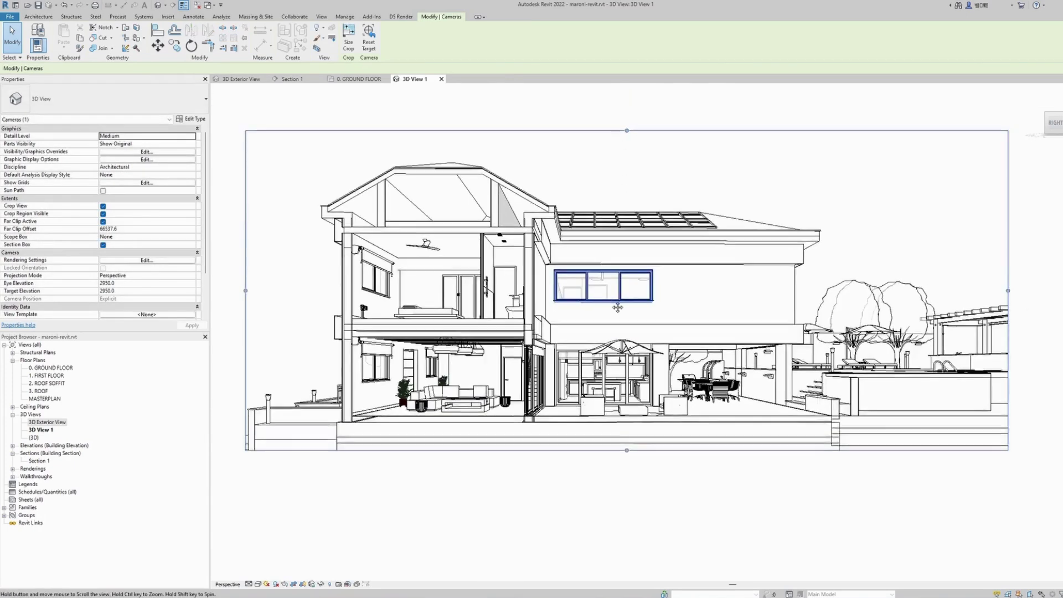
{"action": "middle_click_drag", "start_coordinate": [614, 304], "coordinate": [597, 342]}
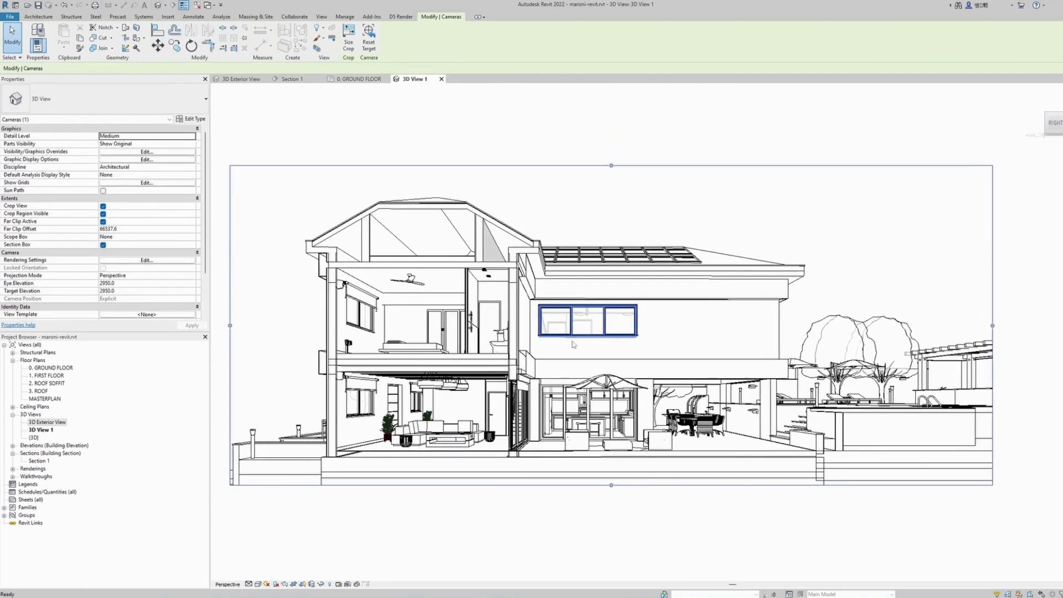
{"action": "scroll", "coordinate": [549, 341], "scroll_direction": "up", "scroll_amount": 1}
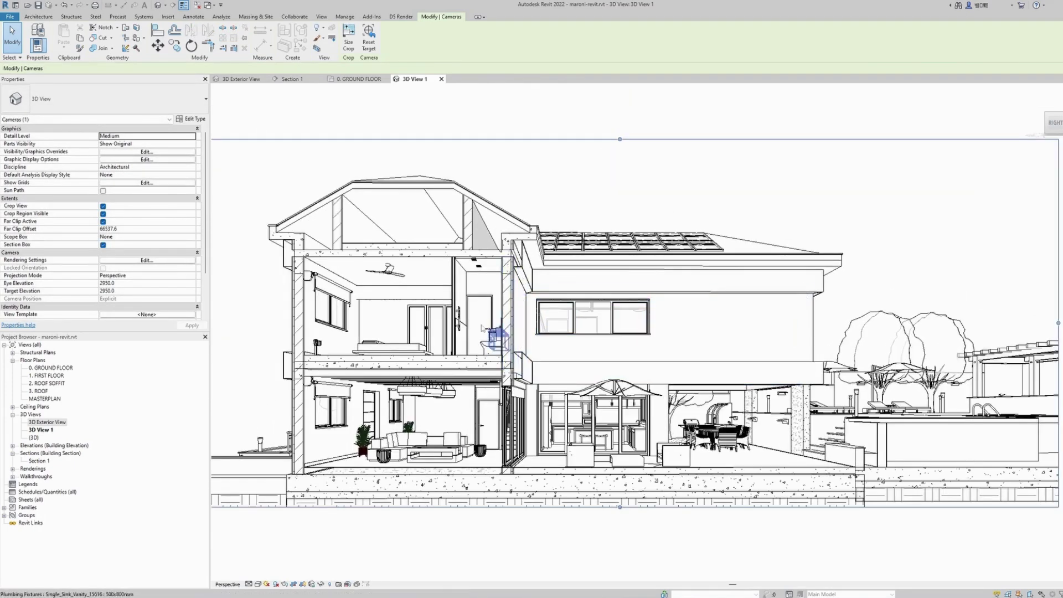
{"action": "left_click", "coordinate": [435, 120]}
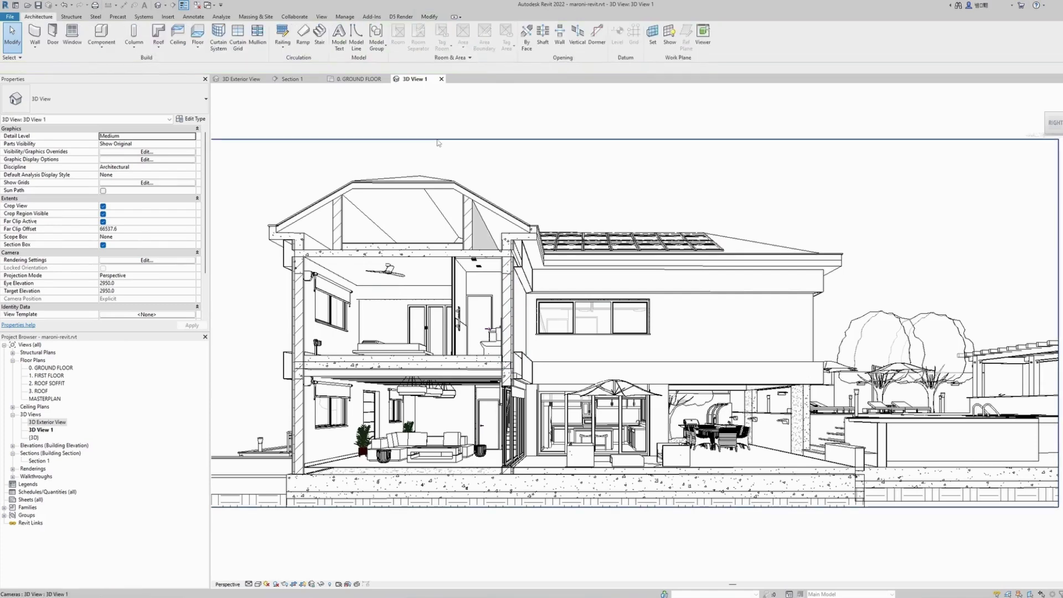
- Hide the crop region boundary in 3D View 1 using Hide in View > Elements
{"action": "left_click", "coordinate": [437, 139]}
{"action": "right_click", "coordinate": [438, 140]}
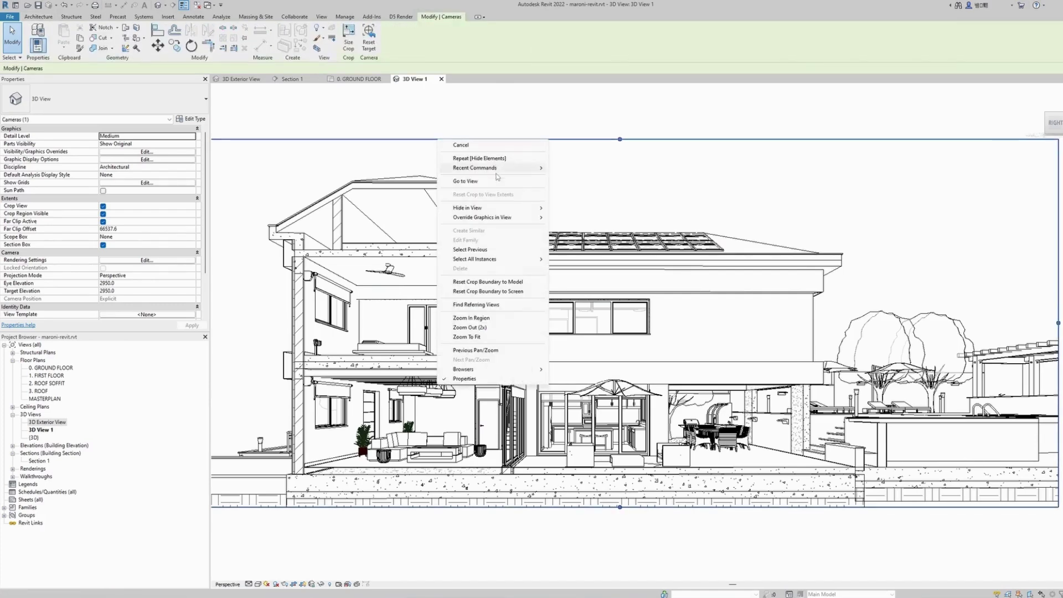
{"action": "mouse_move", "coordinate": [492, 209]}
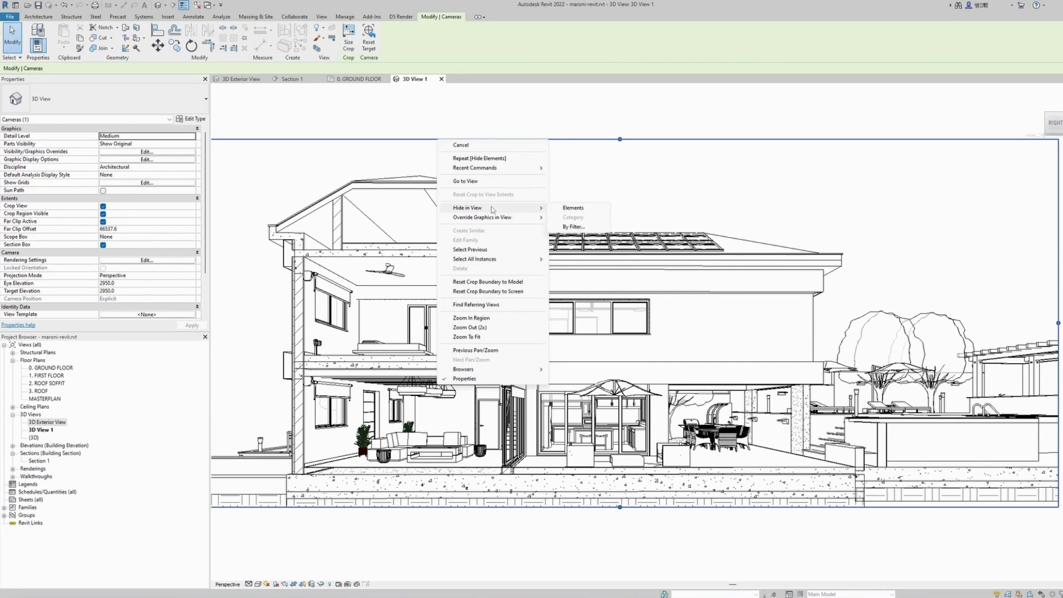
{"action": "left_click", "coordinate": [565, 208]}
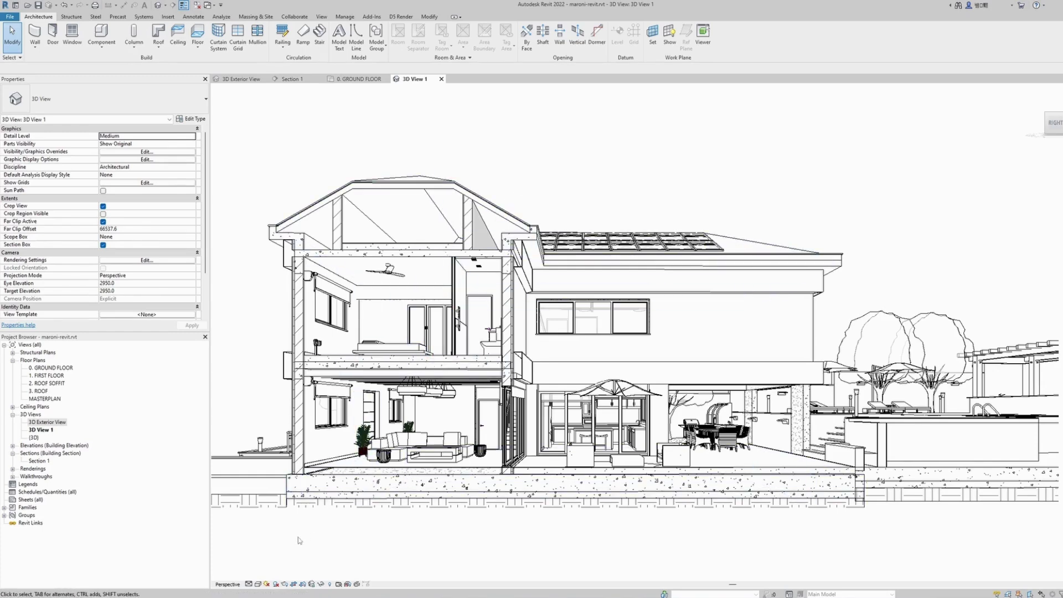
- Turn on ambient shadows and cast shadows in Graphic Display Options
{"action": "left_click", "coordinate": [257, 585]}
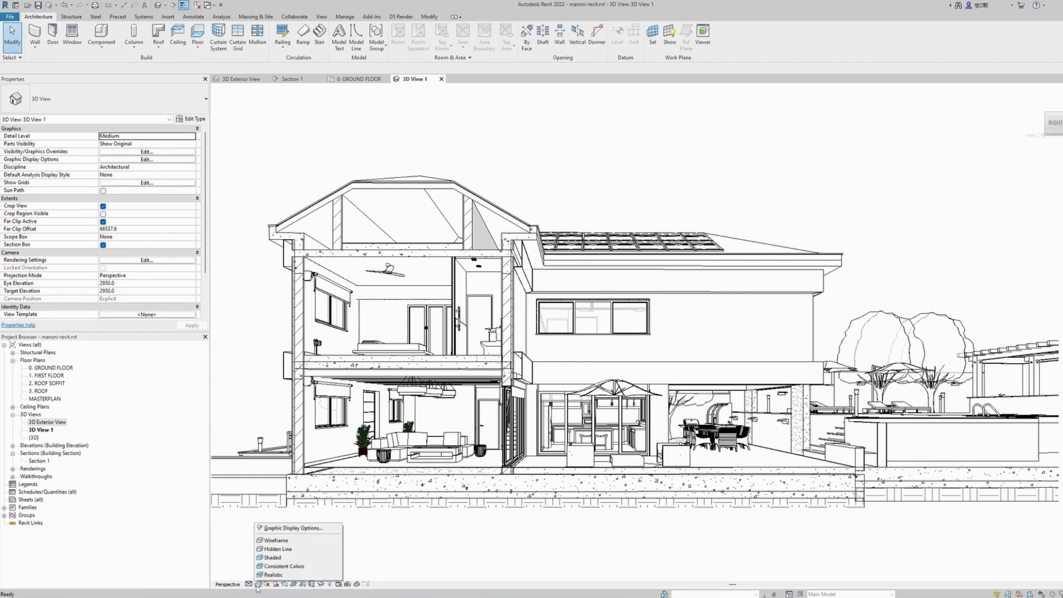
{"action": "left_click", "coordinate": [281, 529]}
{"action": "left_click_drag", "start_coordinate": [169, 297], "coordinate": [337, 140]}
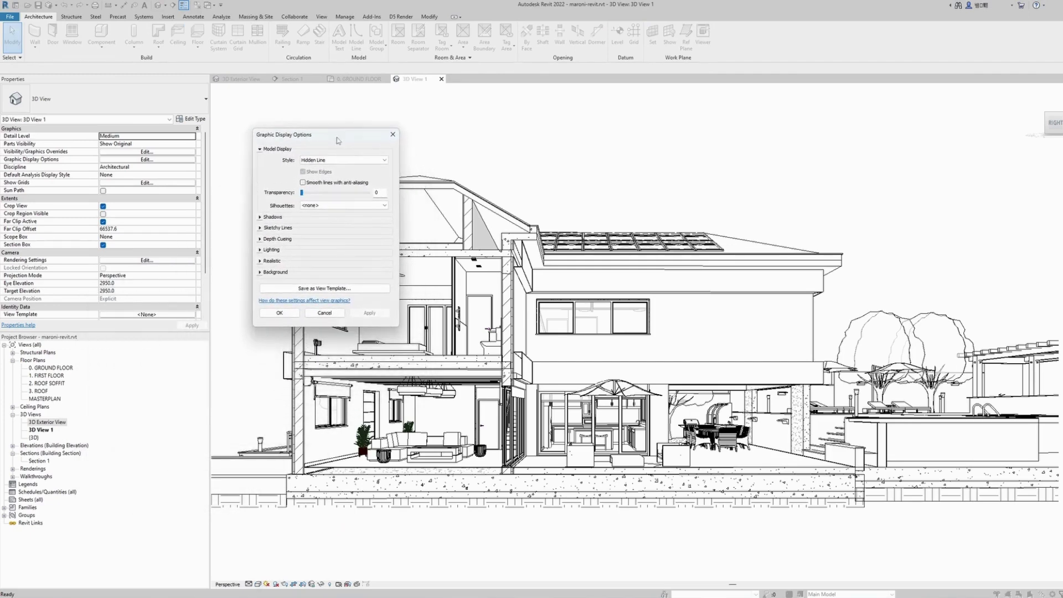
{"action": "left_click", "coordinate": [261, 217]}
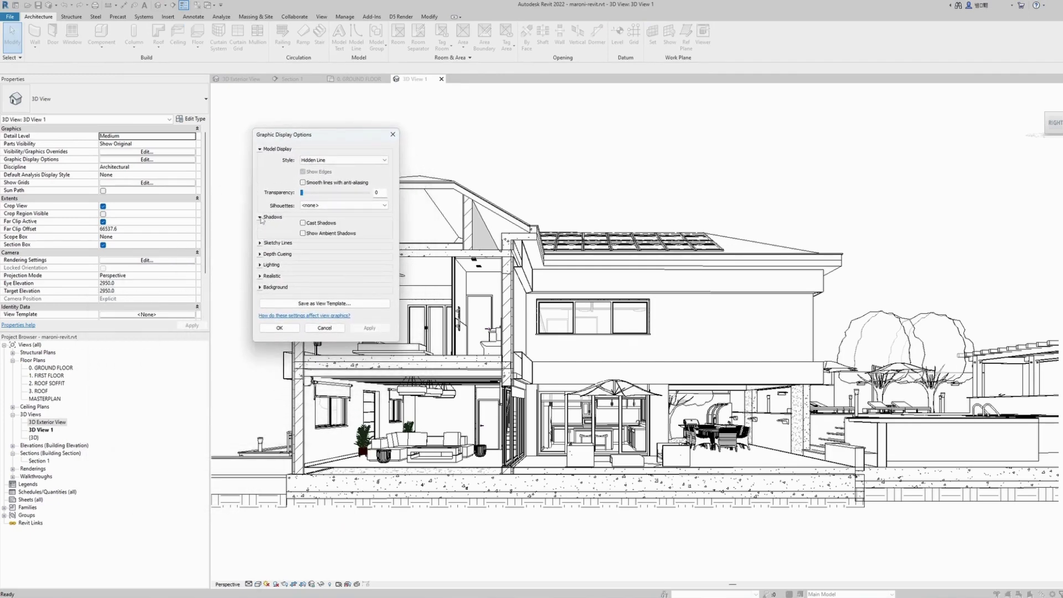
{"action": "left_click", "coordinate": [303, 233]}
{"action": "left_click", "coordinate": [361, 330]}
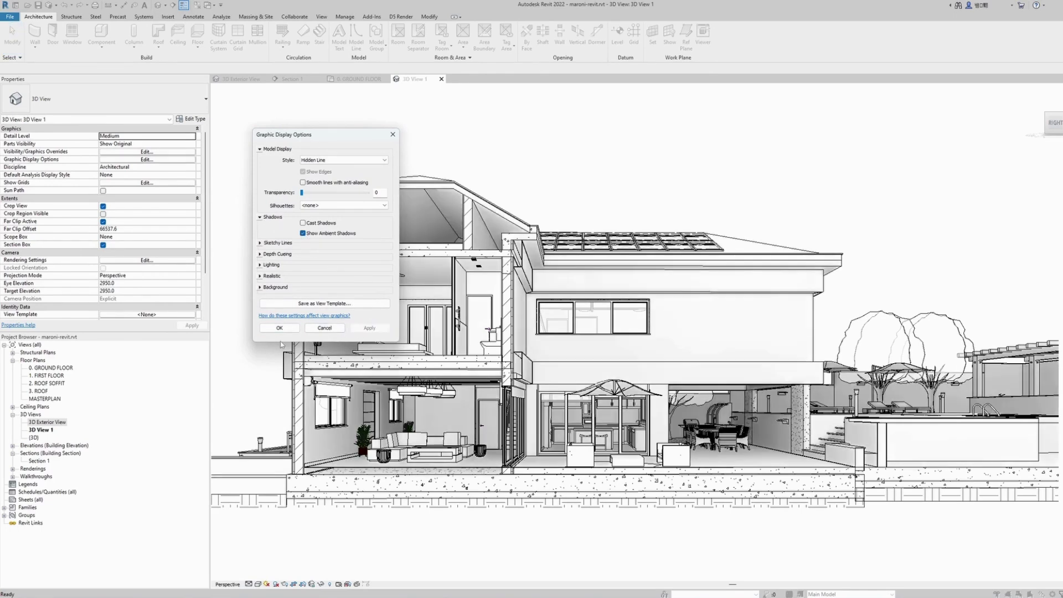
{"action": "left_click_drag", "start_coordinate": [327, 139], "coordinate": [204, 139]}
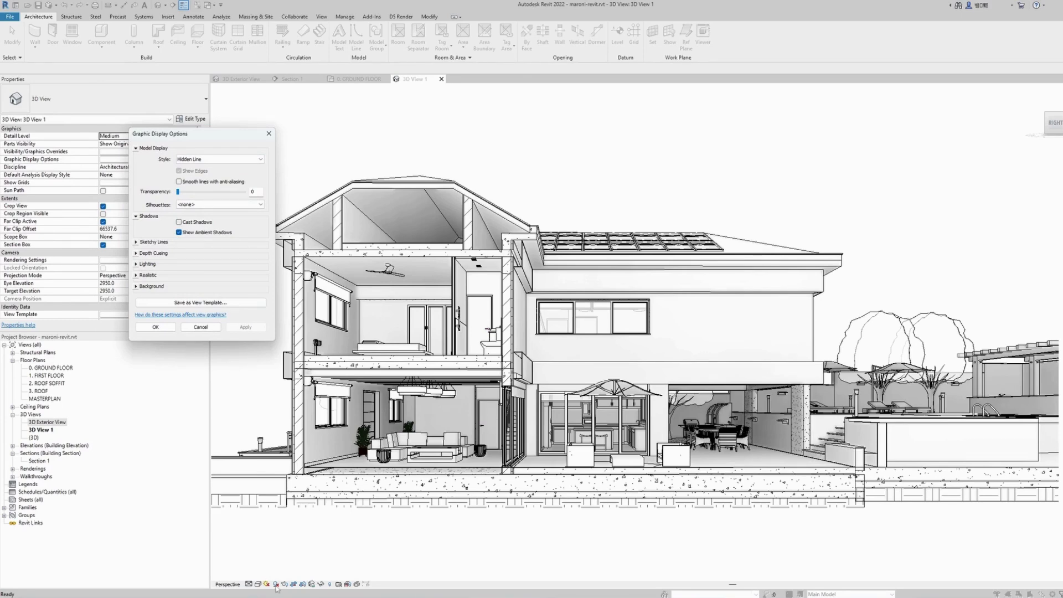
{"action": "left_click", "coordinate": [178, 222]}
{"action": "left_click", "coordinate": [244, 327]}
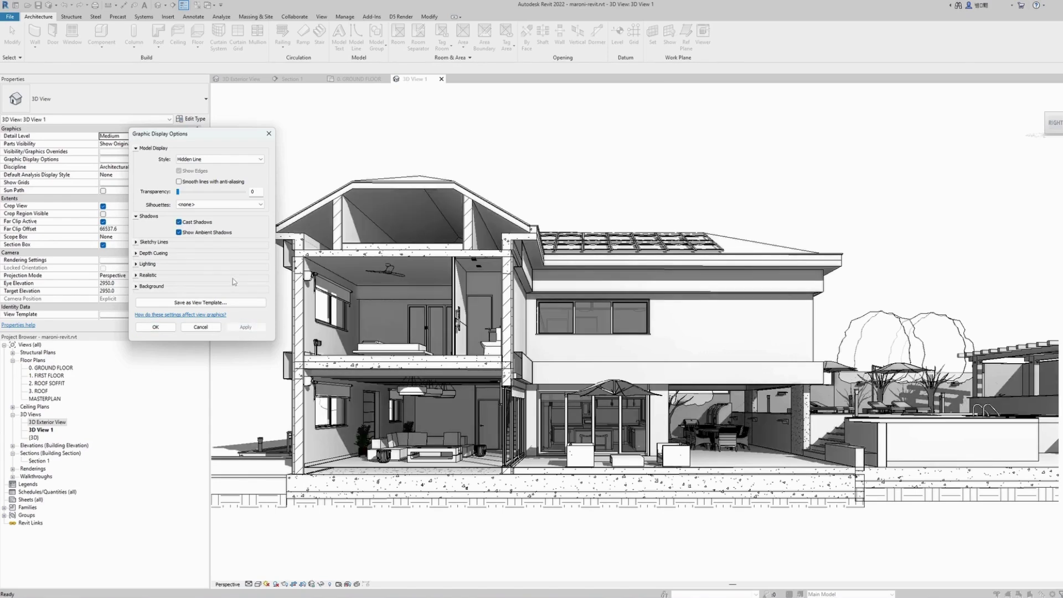
- Set the lighting shadow intensity to 20, then apply and confirm
{"action": "left_click", "coordinate": [136, 265]}
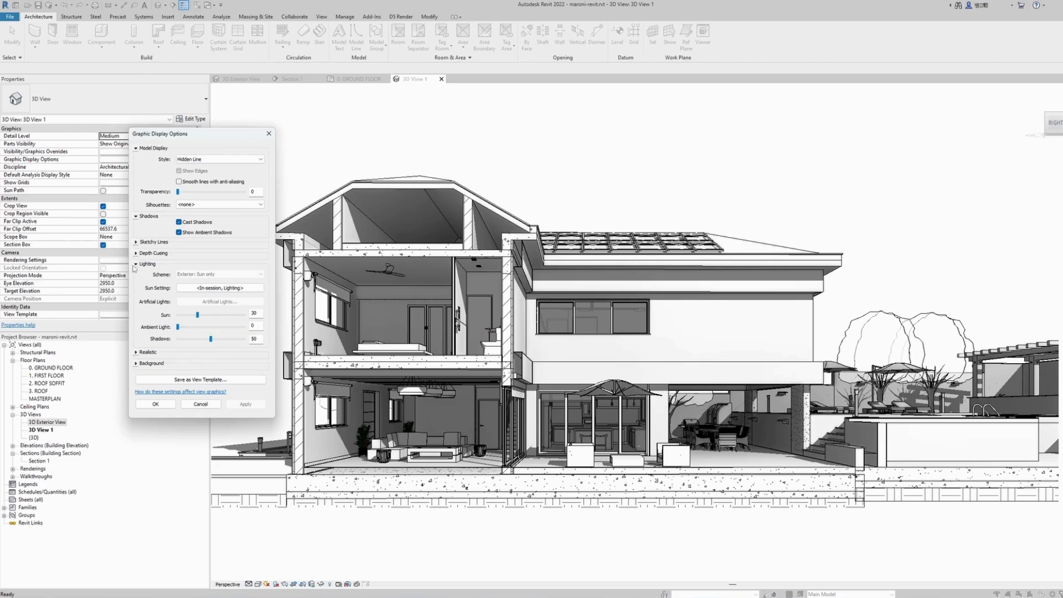
{"action": "left_click_drag", "start_coordinate": [203, 344], "coordinate": [196, 341]}
{"action": "left_click", "coordinate": [258, 341]}
{"action": "type", "text": "20"}
{"action": "left_click", "coordinate": [244, 404]}
{"action": "left_click", "coordinate": [156, 404]}
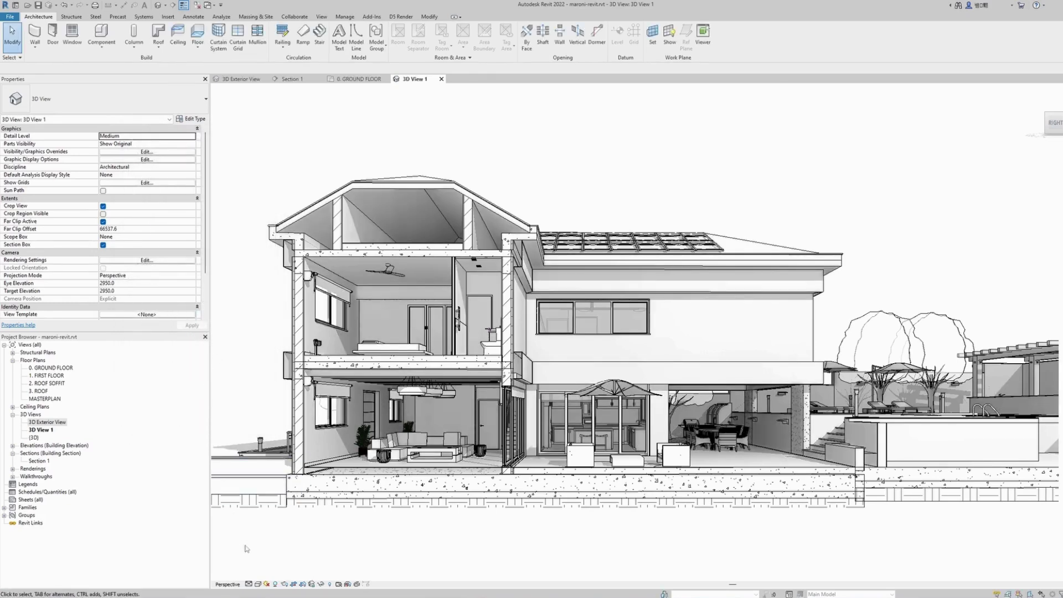
{"action": "left_click", "coordinate": [258, 586]}
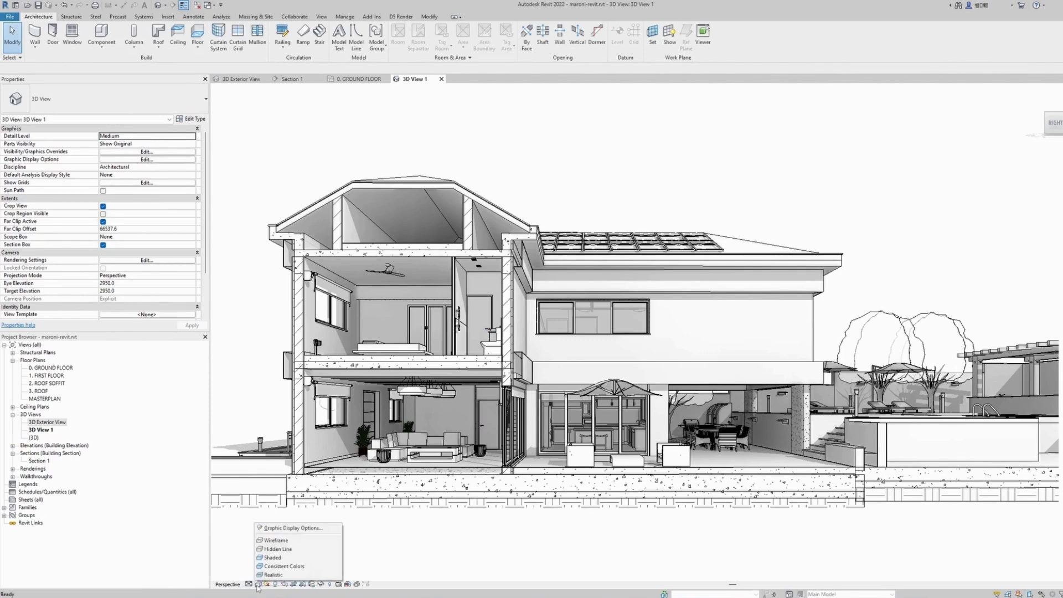
{"action": "left_click", "coordinate": [273, 530]}
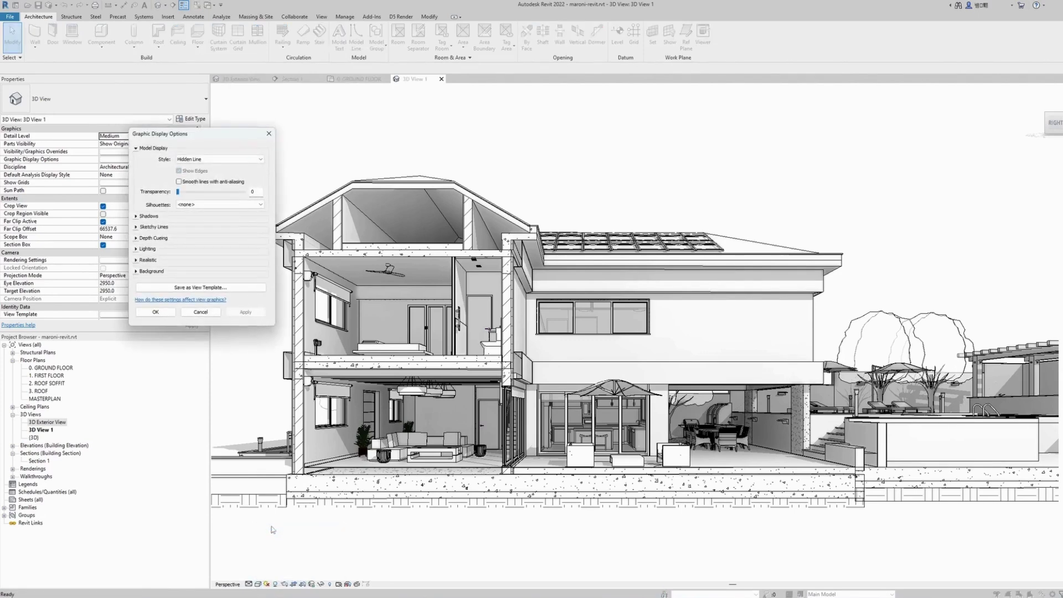
{"action": "left_click", "coordinate": [137, 217]}
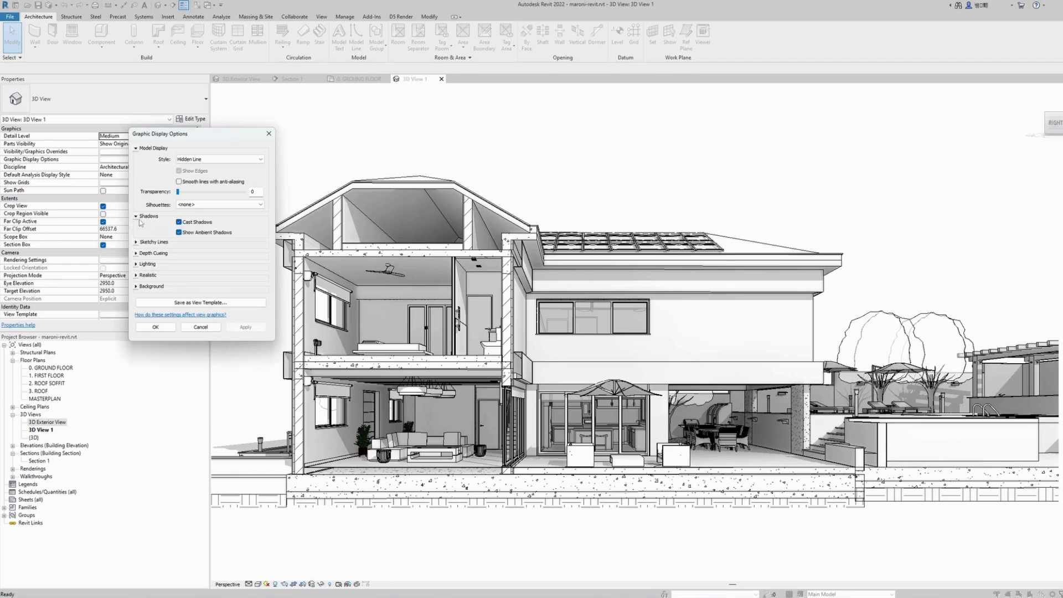
{"action": "left_click", "coordinate": [179, 233]}
{"action": "left_click", "coordinate": [178, 222]}
{"action": "left_click", "coordinate": [246, 327]}
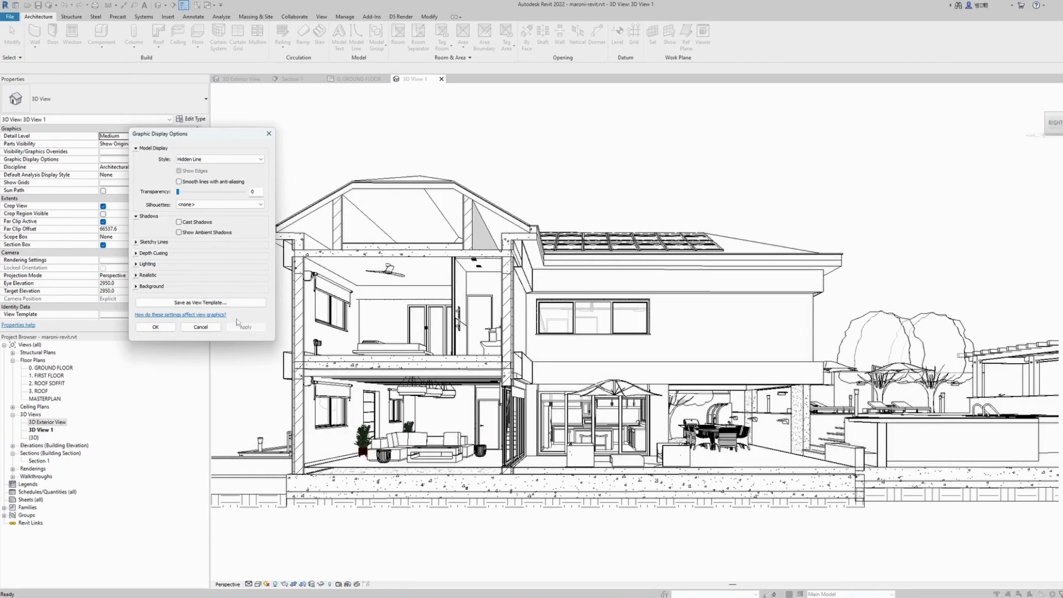
{"action": "left_click", "coordinate": [178, 232]}
{"action": "left_click", "coordinate": [179, 222]}
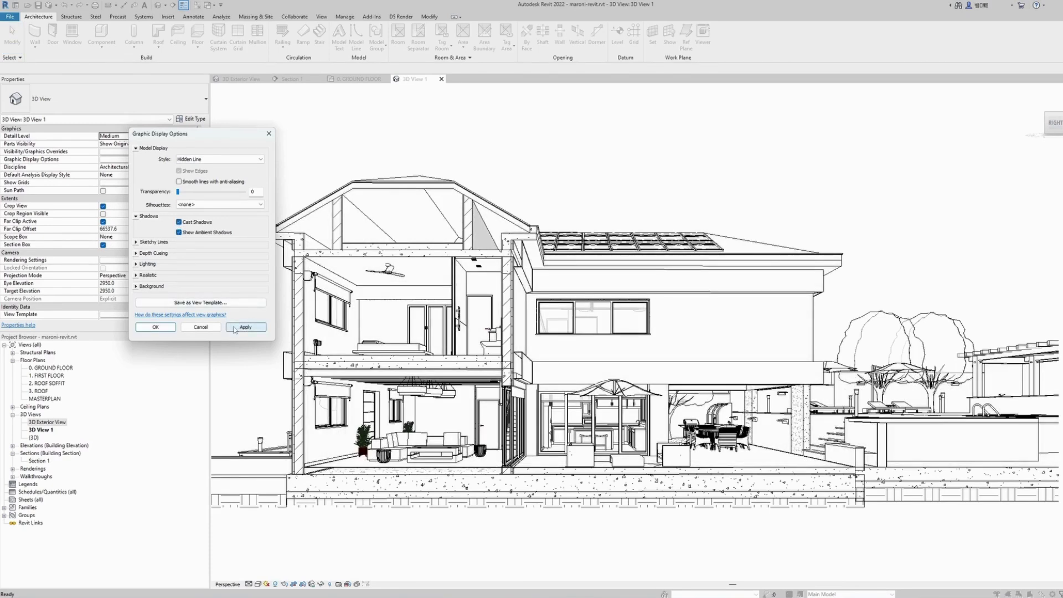
{"action": "left_click", "coordinate": [169, 330]}
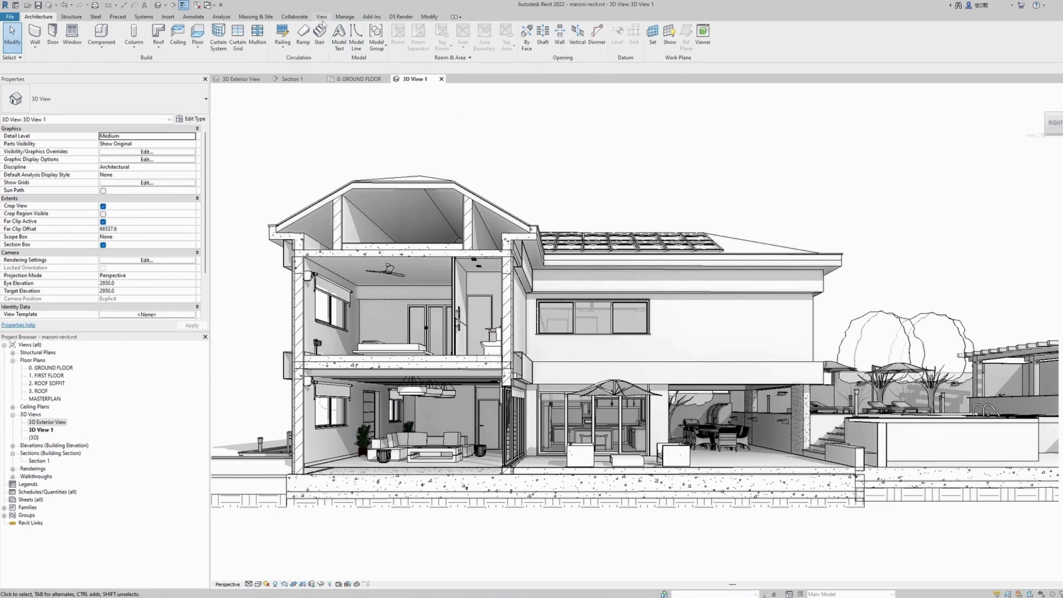
- In Visibility/Graphics, override all model categories' cut patterns to solid fill, gray RGB 128-128-128
{"action": "left_click", "coordinate": [322, 17]}
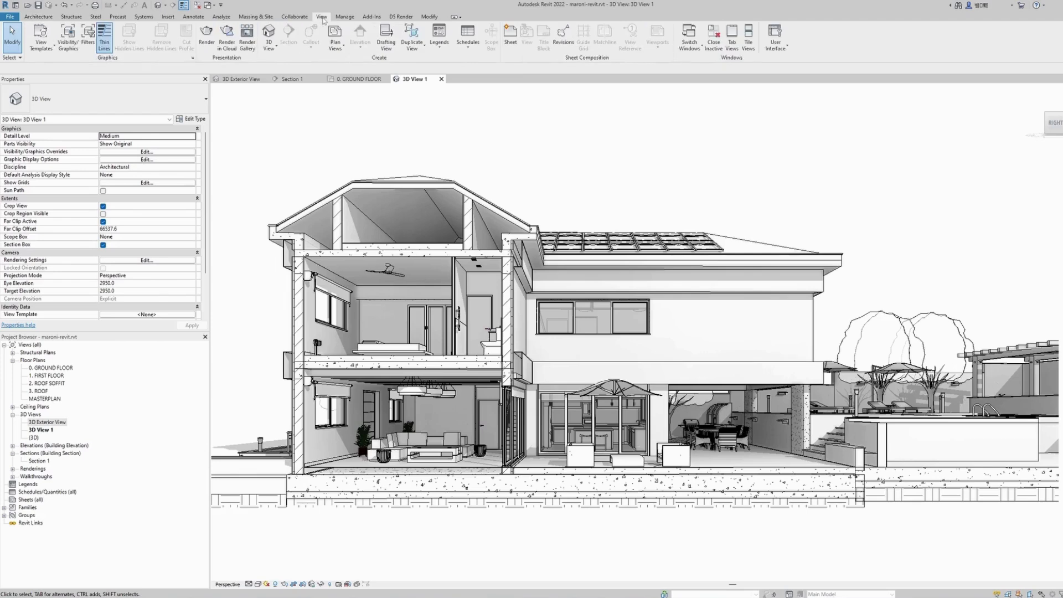
{"action": "left_click", "coordinate": [68, 45]}
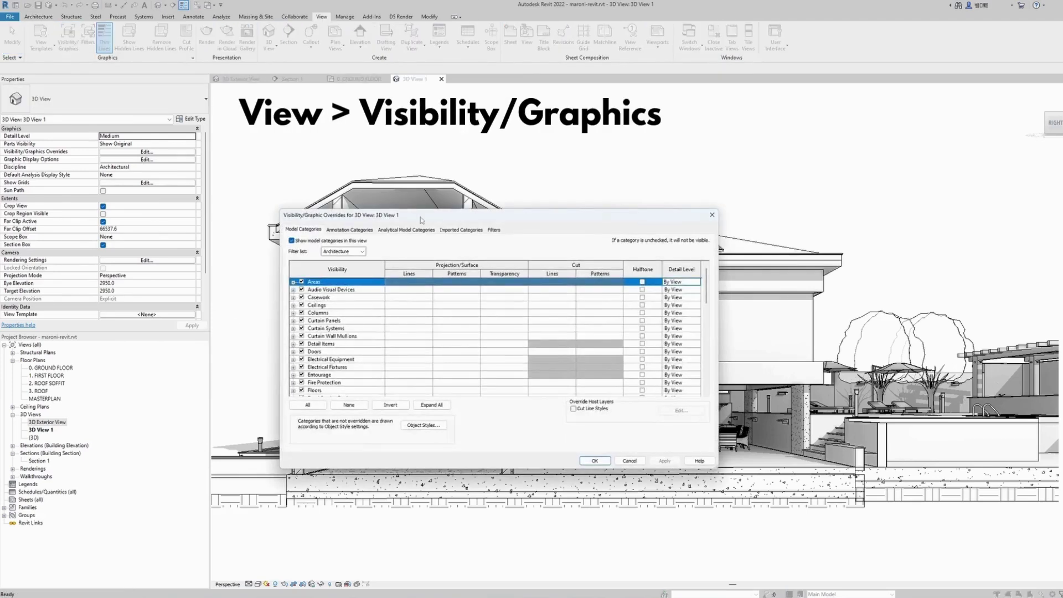
{"action": "left_click_drag", "start_coordinate": [422, 218], "coordinate": [238, 63]}
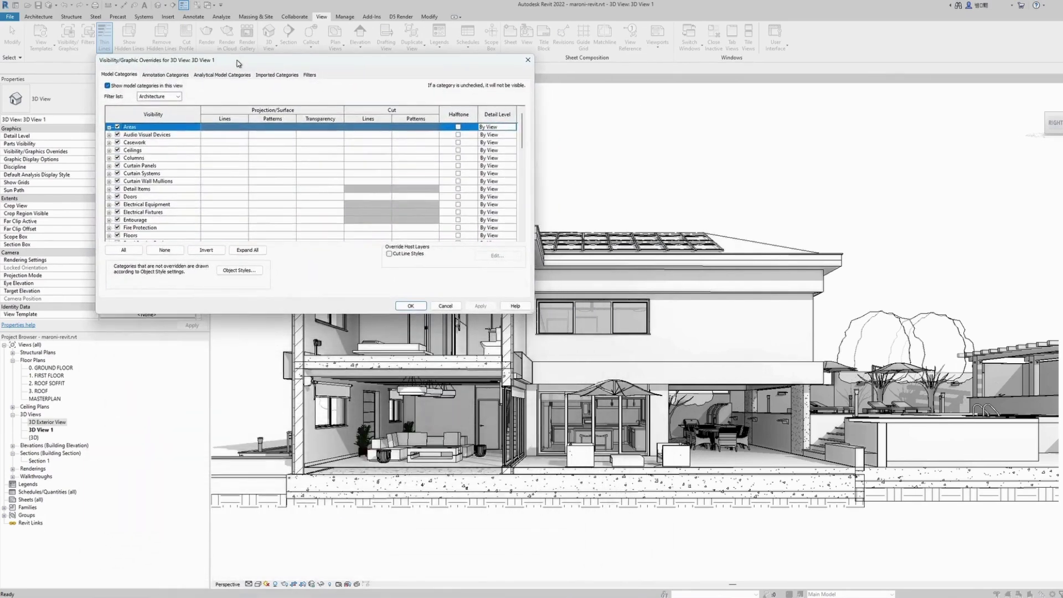
{"action": "left_click", "coordinate": [135, 253]}
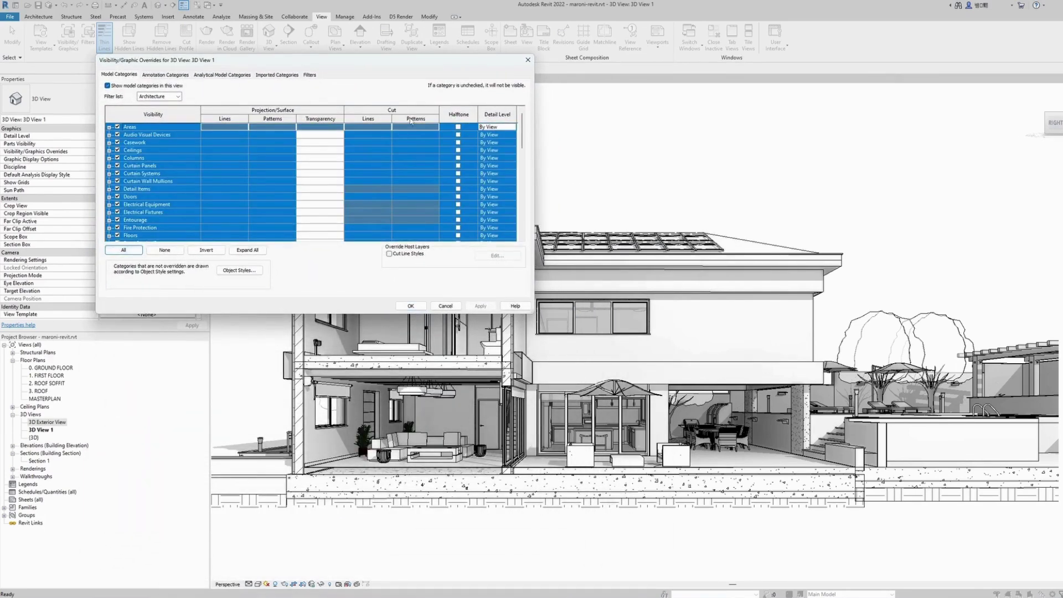
{"action": "left_click", "coordinate": [407, 158]}
{"action": "left_click", "coordinate": [415, 158]}
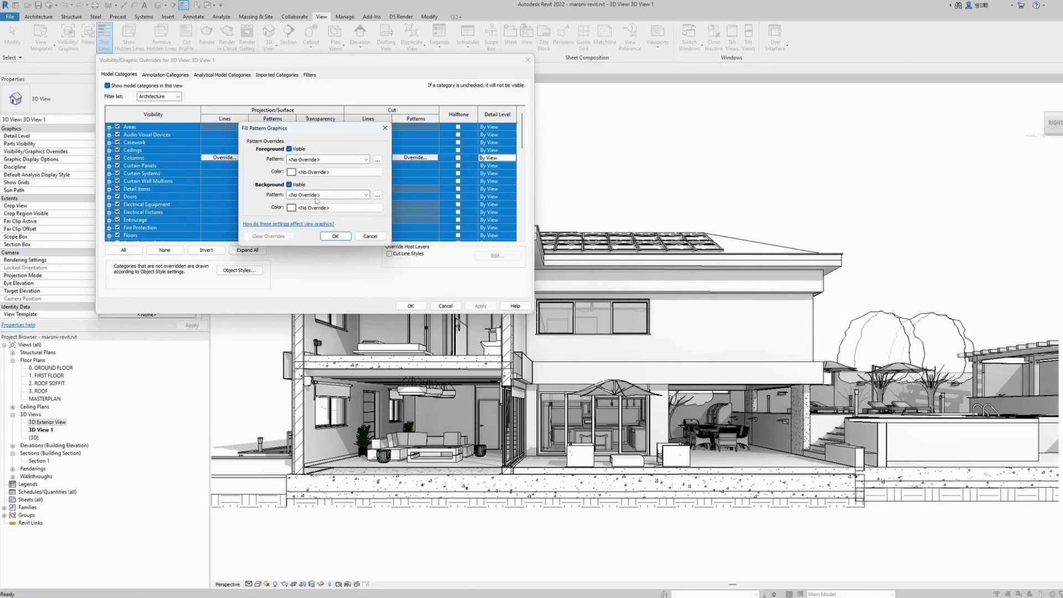
{"action": "left_click", "coordinate": [306, 211]}
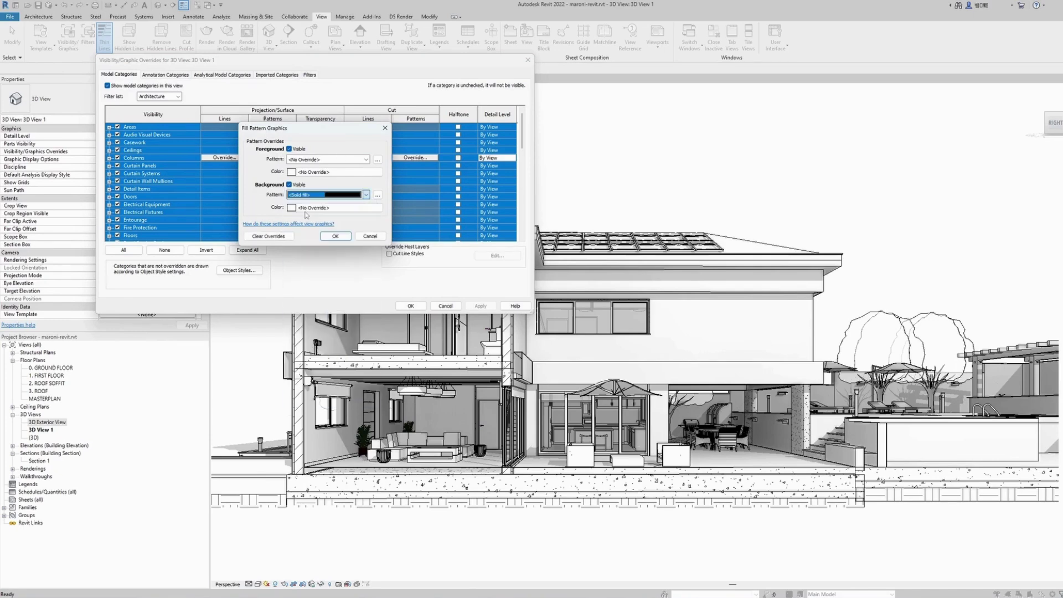
{"action": "left_click", "coordinate": [291, 208]}
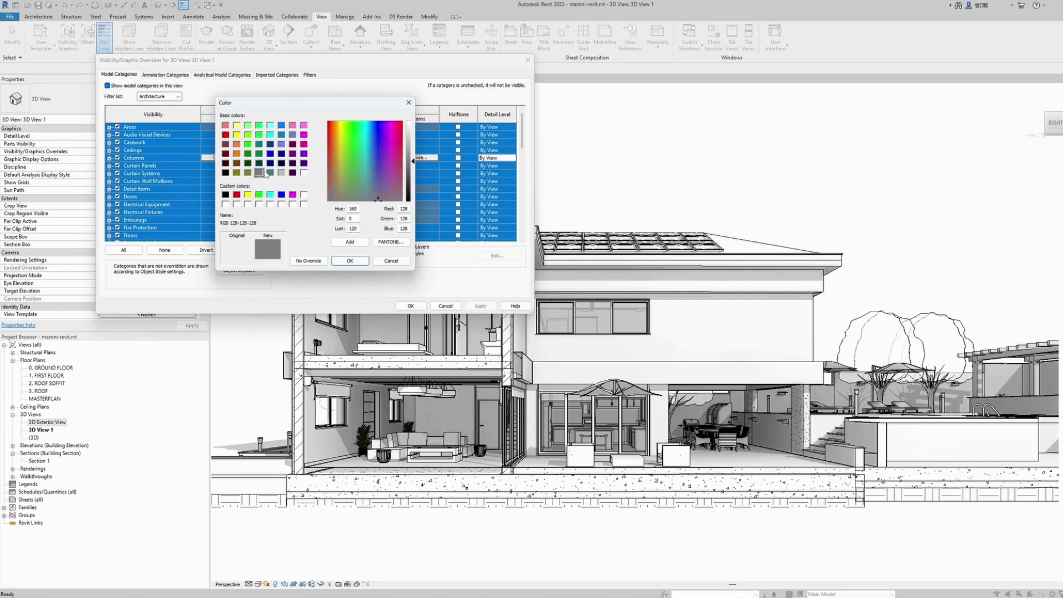
{"action": "left_click", "coordinate": [350, 260]}
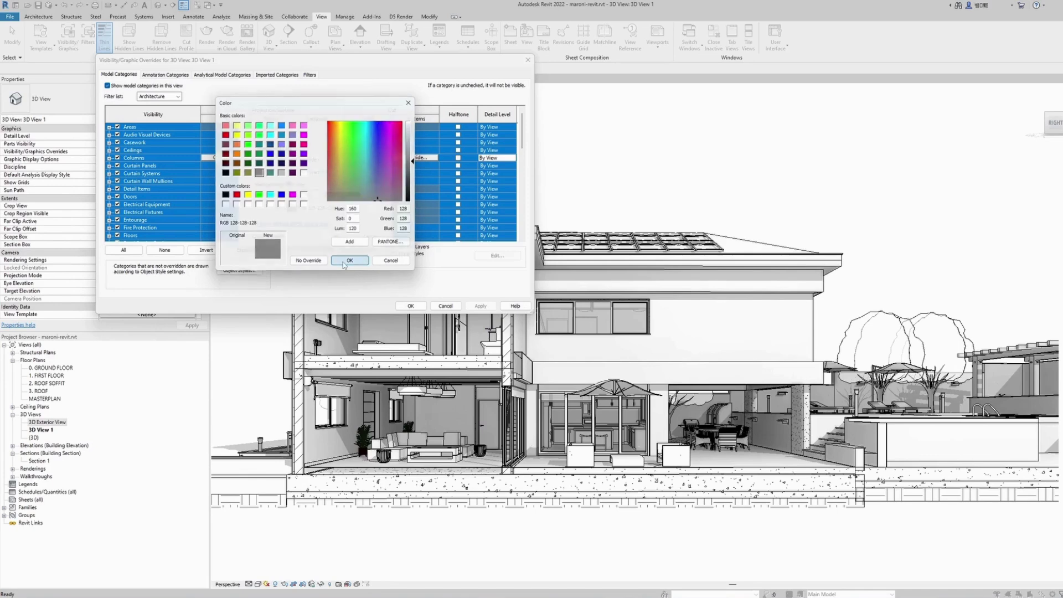
{"action": "left_click", "coordinate": [335, 236]}
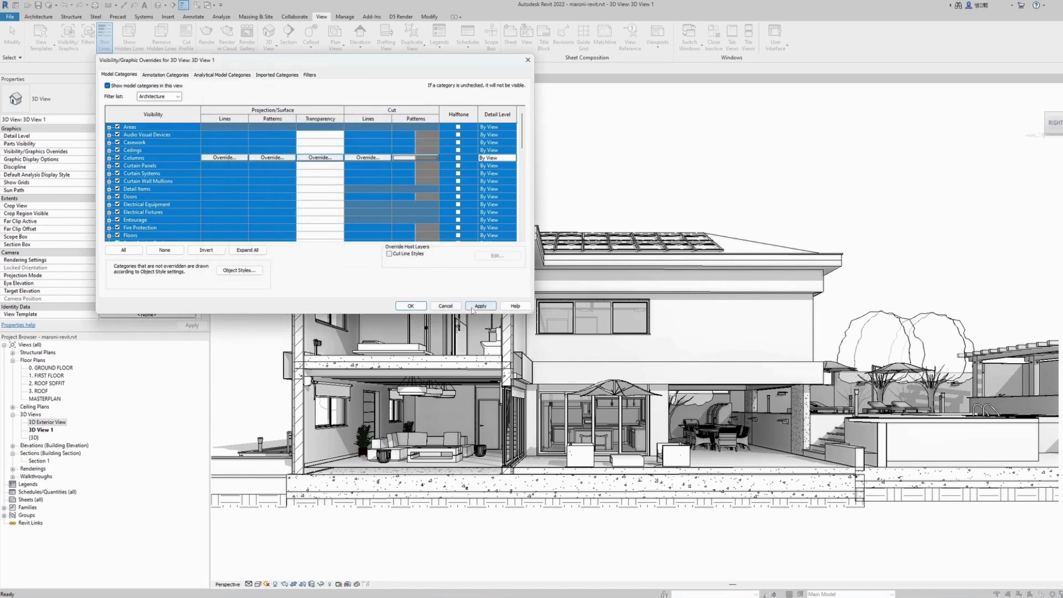
{"action": "left_click", "coordinate": [481, 306]}
{"action": "left_click", "coordinate": [417, 308]}
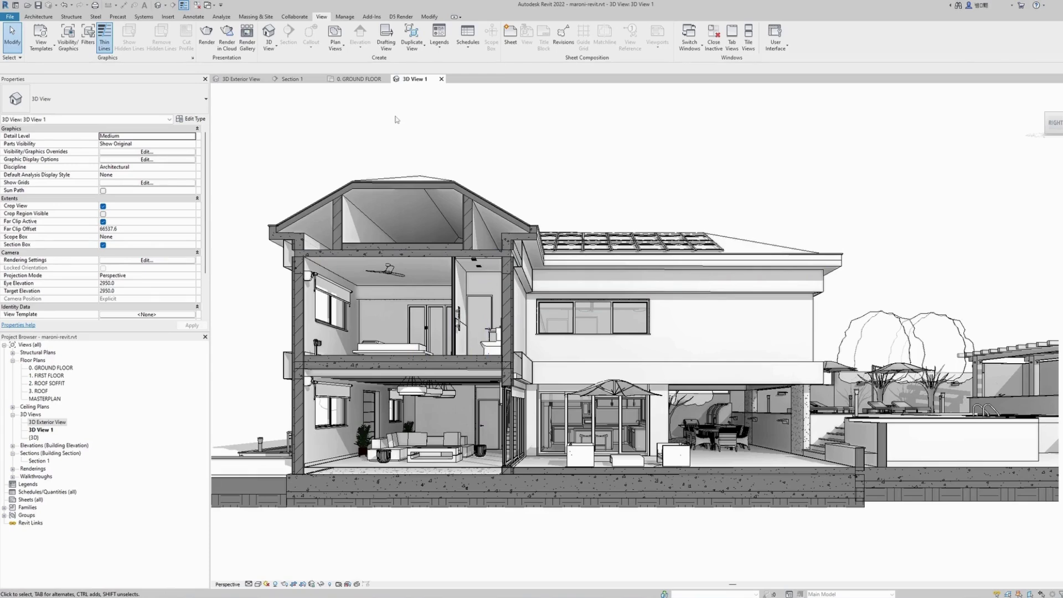
- Select the pool foundation, ground-floor slab and left foundation strip, and open their element overrides
{"action": "left_click", "coordinate": [899, 501]}
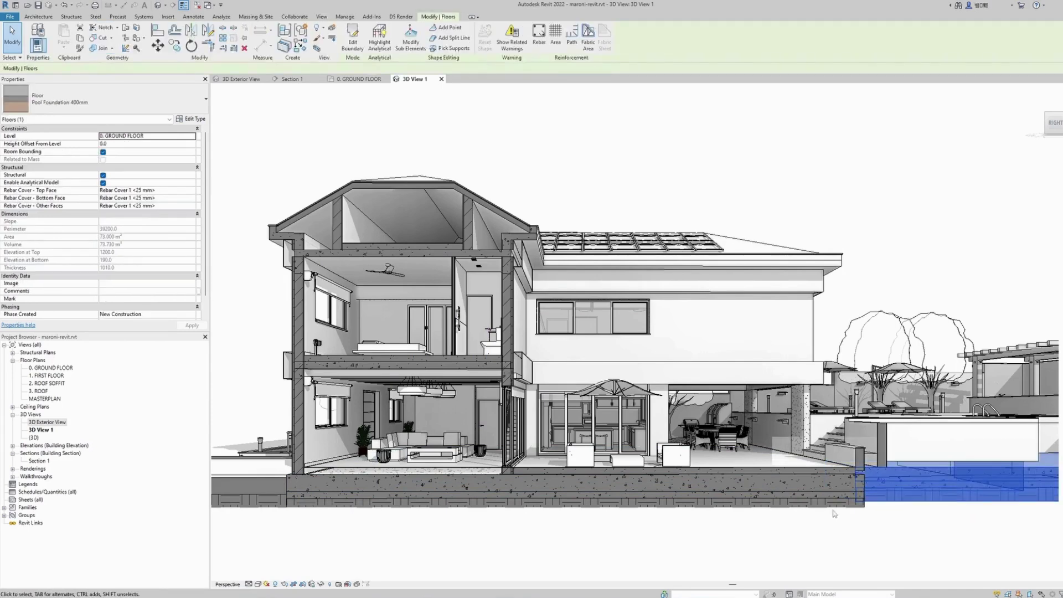
{"action": "left_click", "coordinate": [524, 504], "text": "ctrl"}
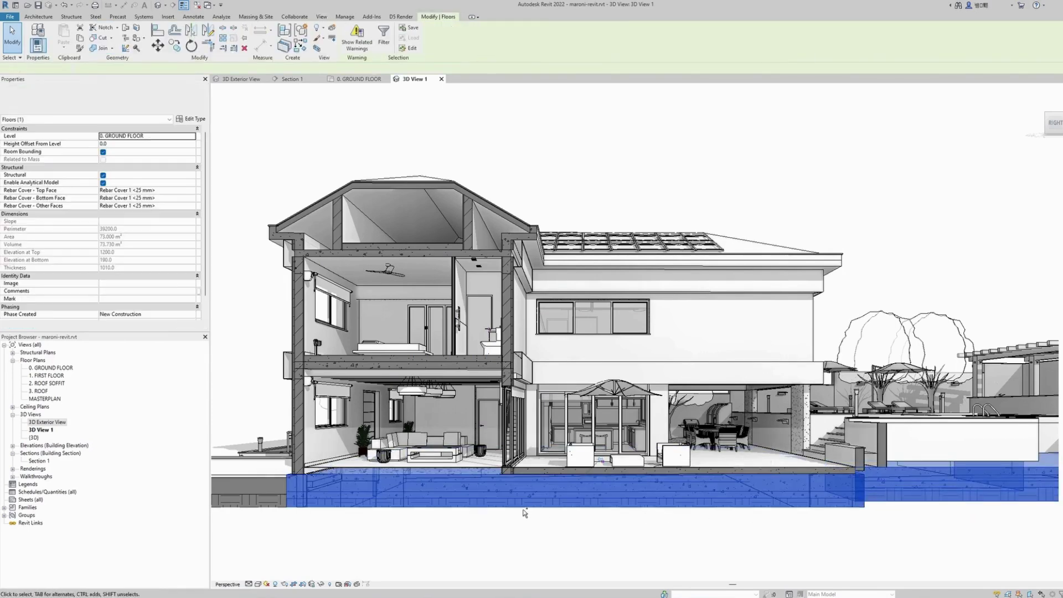
{"action": "left_click", "coordinate": [257, 498], "text": "ctrl"}
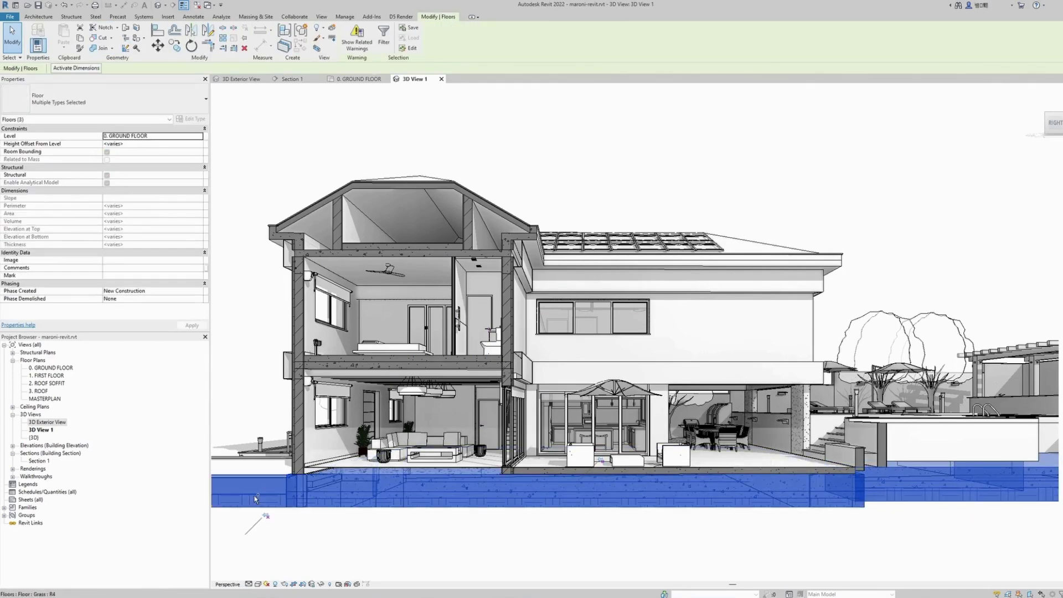
{"action": "right_click", "coordinate": [626, 501]}
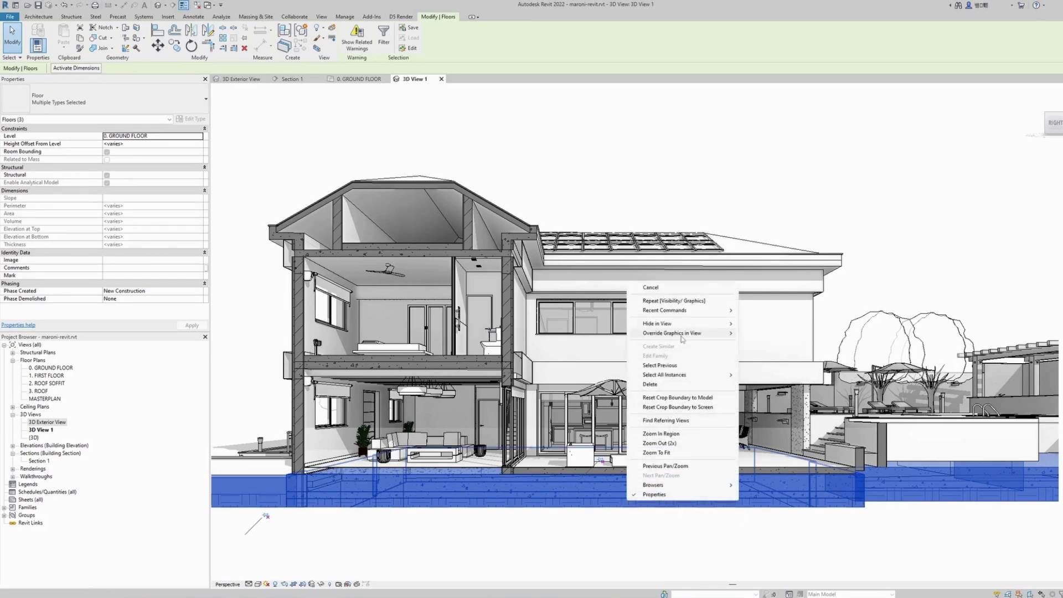
{"action": "mouse_move", "coordinate": [682, 335]}
{"action": "left_click", "coordinate": [767, 332]}
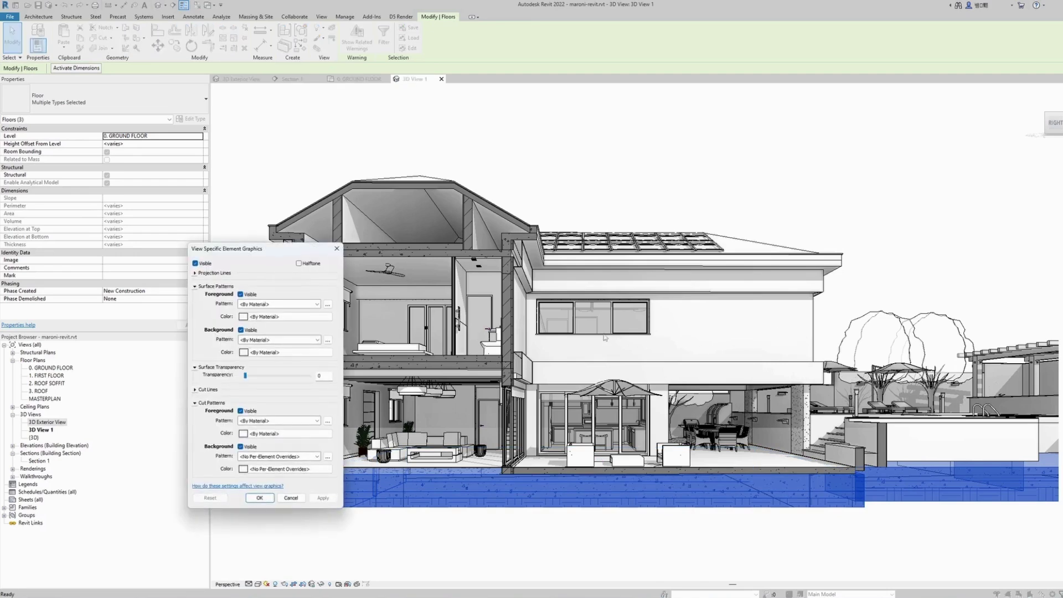
- Give the floors a solid cut background fill in pale yellow RGB 251-251-230
{"action": "left_click", "coordinate": [266, 456]}
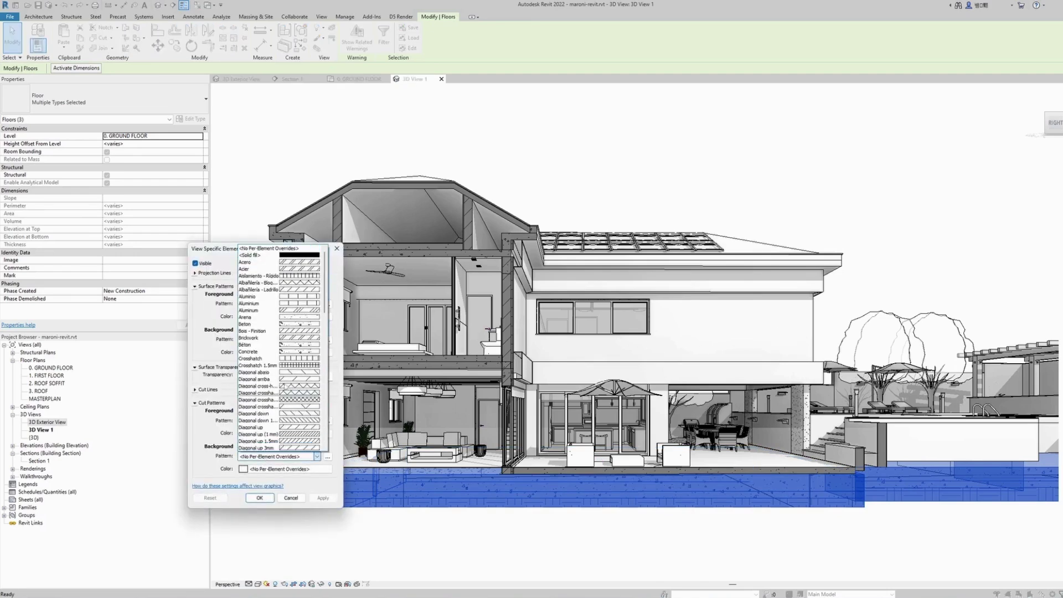
{"action": "left_click", "coordinate": [276, 256]}
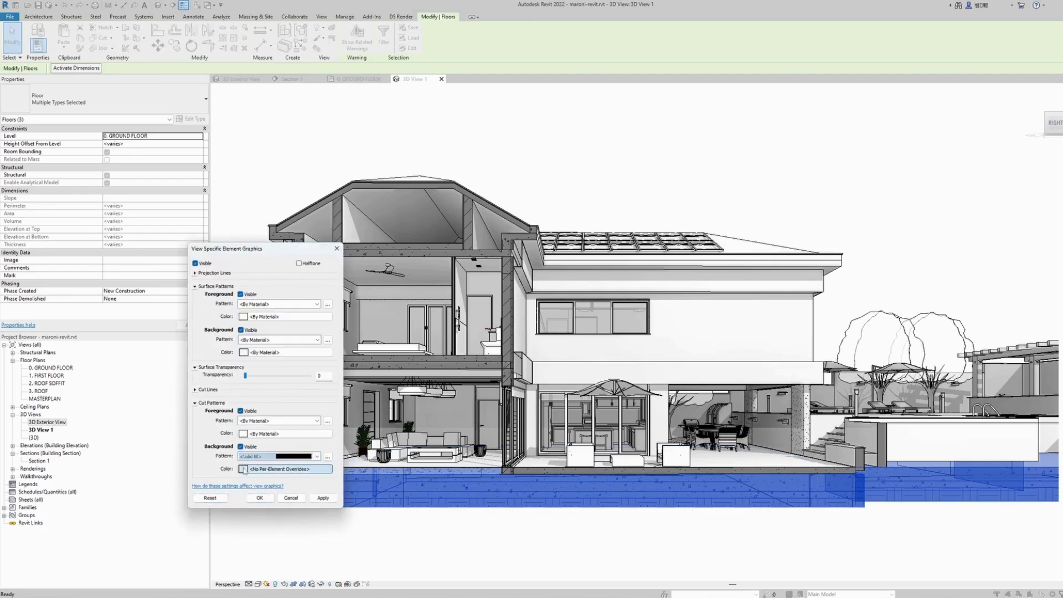
{"action": "left_click", "coordinate": [260, 469]}
{"action": "left_click", "coordinate": [292, 340]}
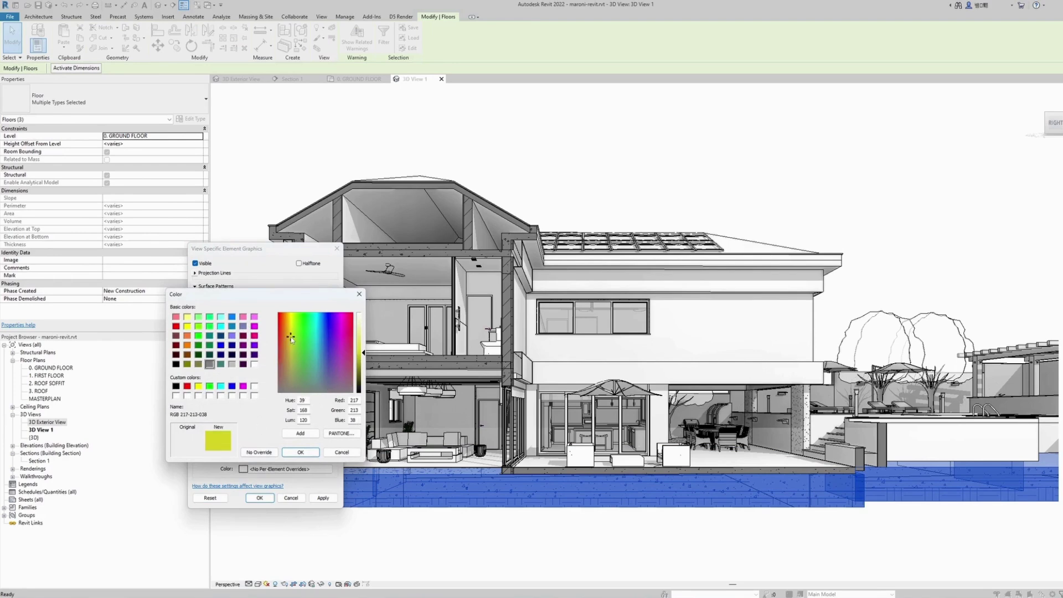
{"action": "left_click_drag", "start_coordinate": [364, 355], "coordinate": [364, 320]}
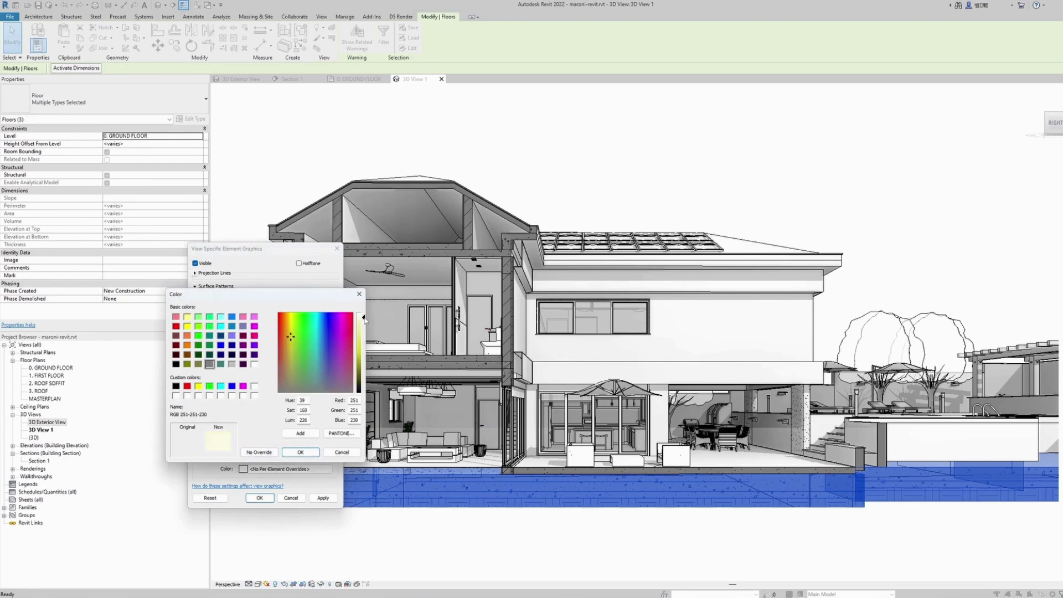
{"action": "left_click", "coordinate": [300, 453]}
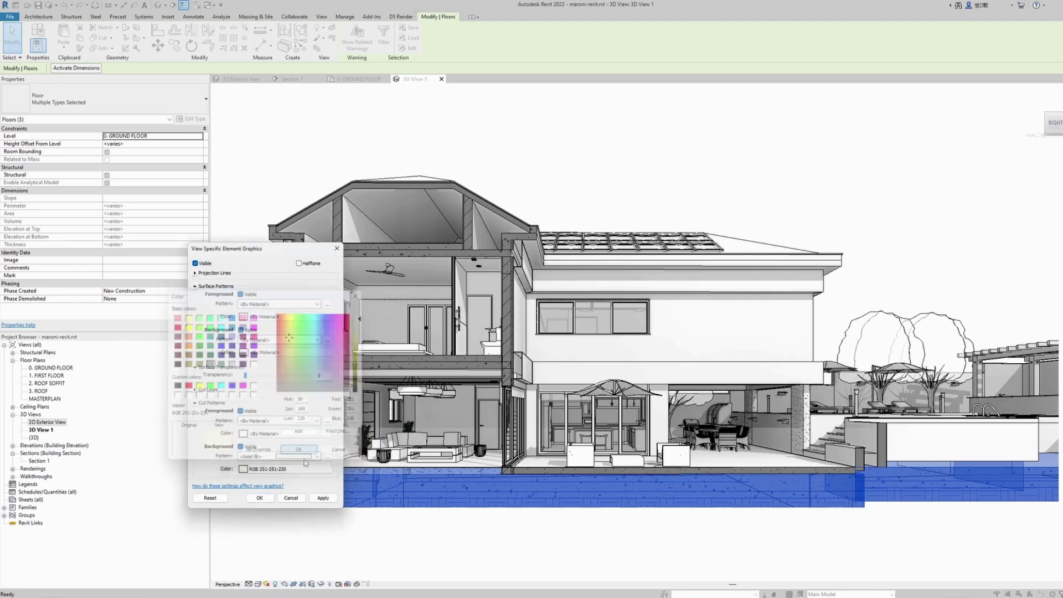
{"action": "left_click", "coordinate": [321, 498]}
{"action": "left_click", "coordinate": [259, 498]}
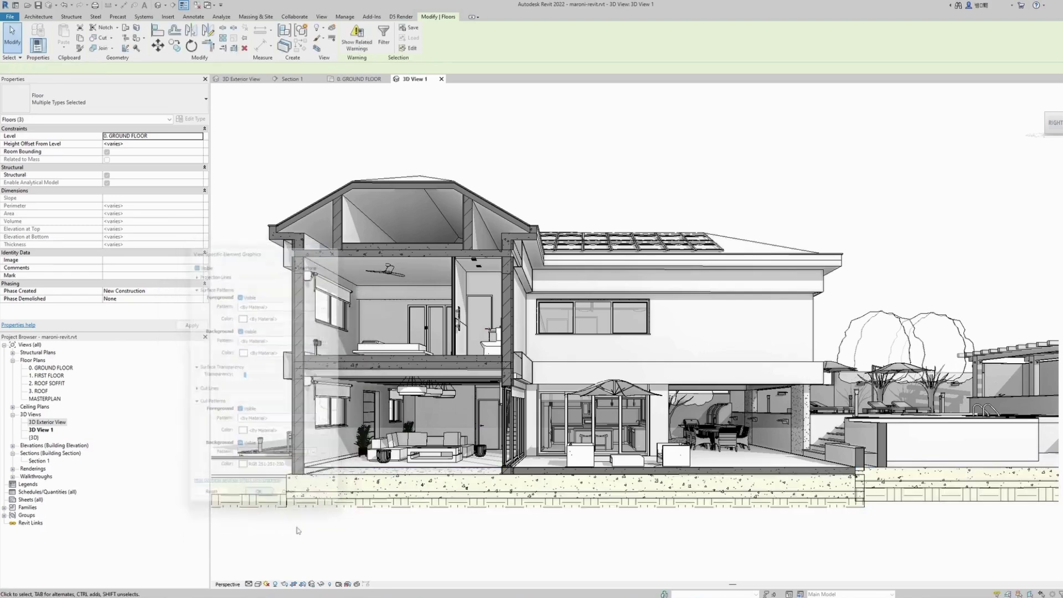
{"action": "left_click", "coordinate": [330, 558]}
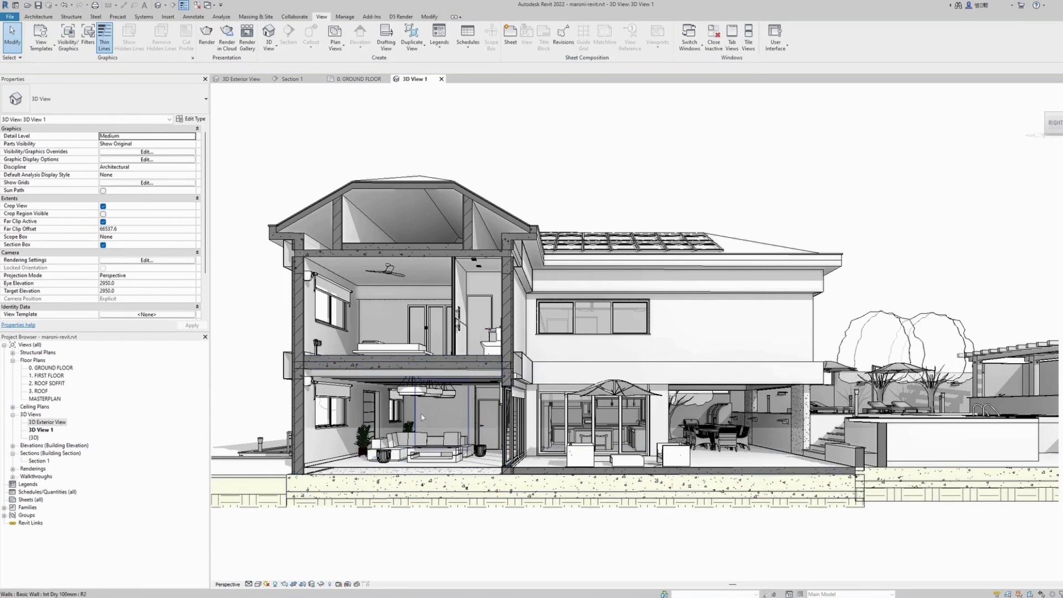
- After checking Section 1, rename 3D View 1 to '3D Section' in the Project Browser
{"action": "left_click", "coordinate": [290, 79]}
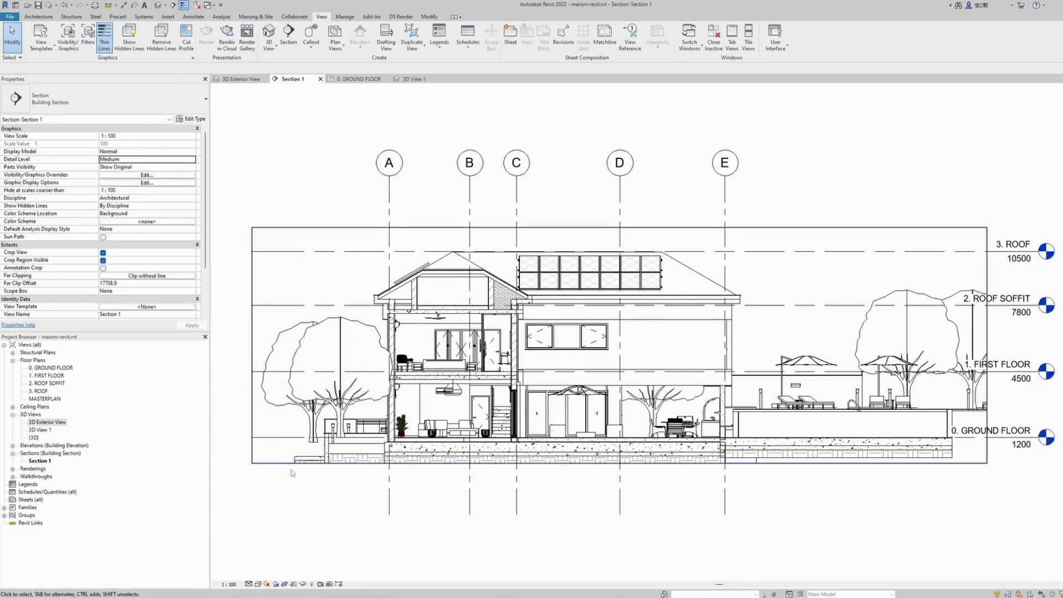
{"action": "left_click", "coordinate": [413, 79]}
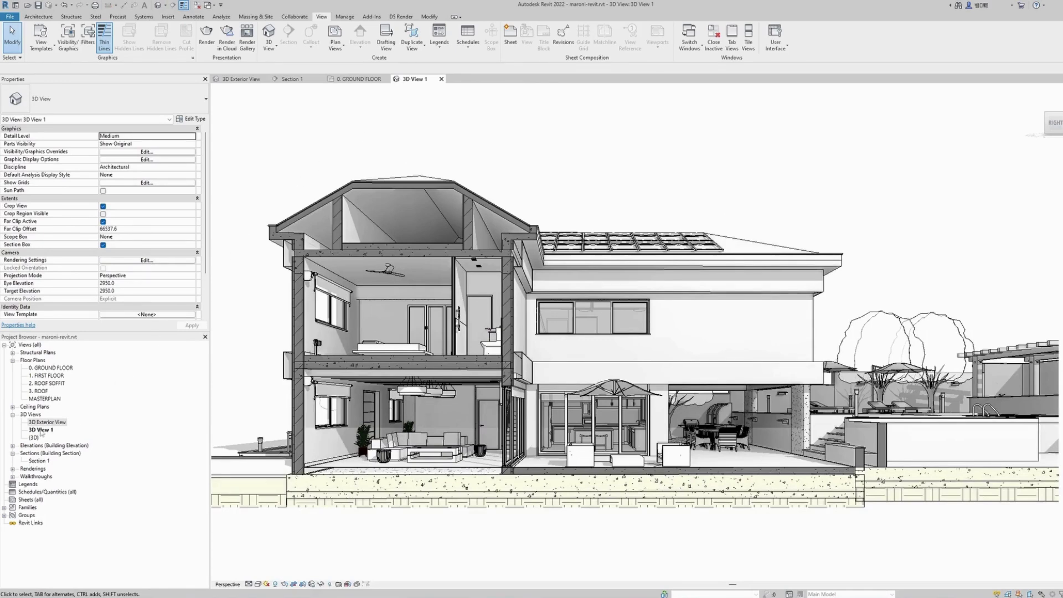
{"action": "left_click", "coordinate": [42, 430]}
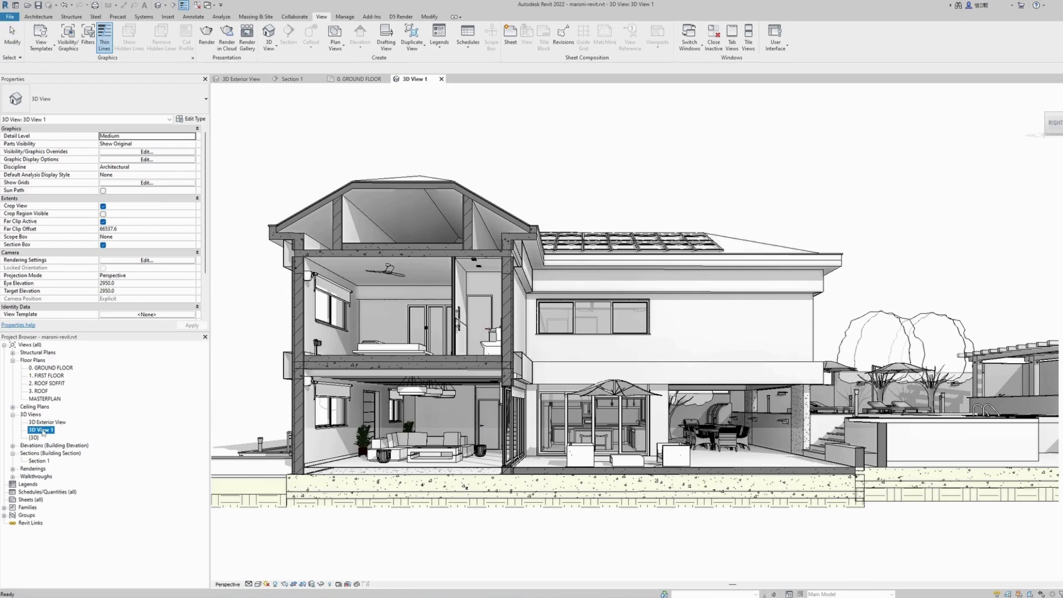
{"action": "right_click", "coordinate": [42, 431]}
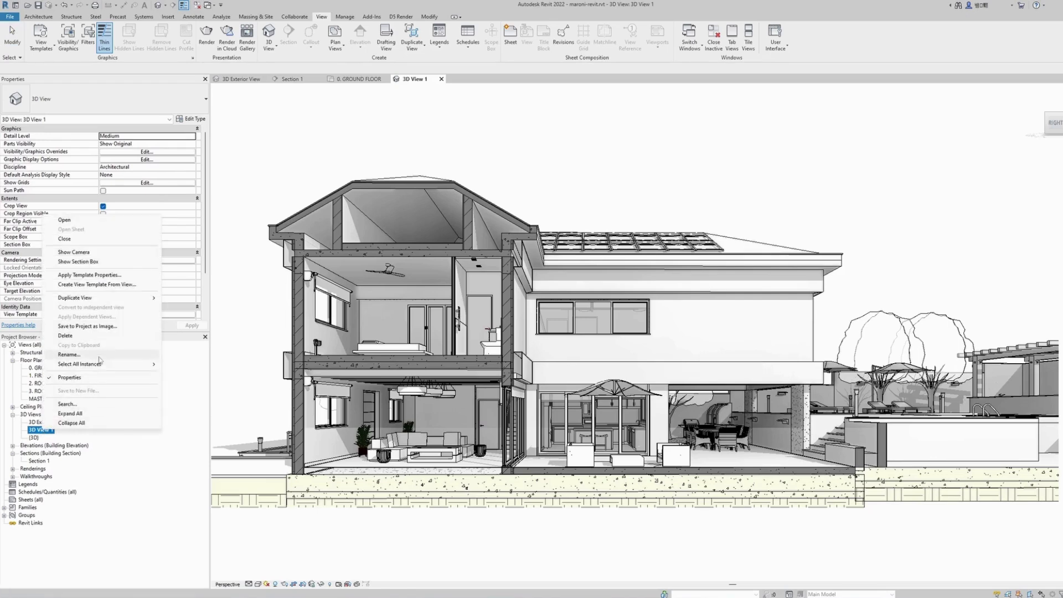
{"action": "left_click", "coordinate": [69, 354]}
{"action": "type", "text": "3D"}
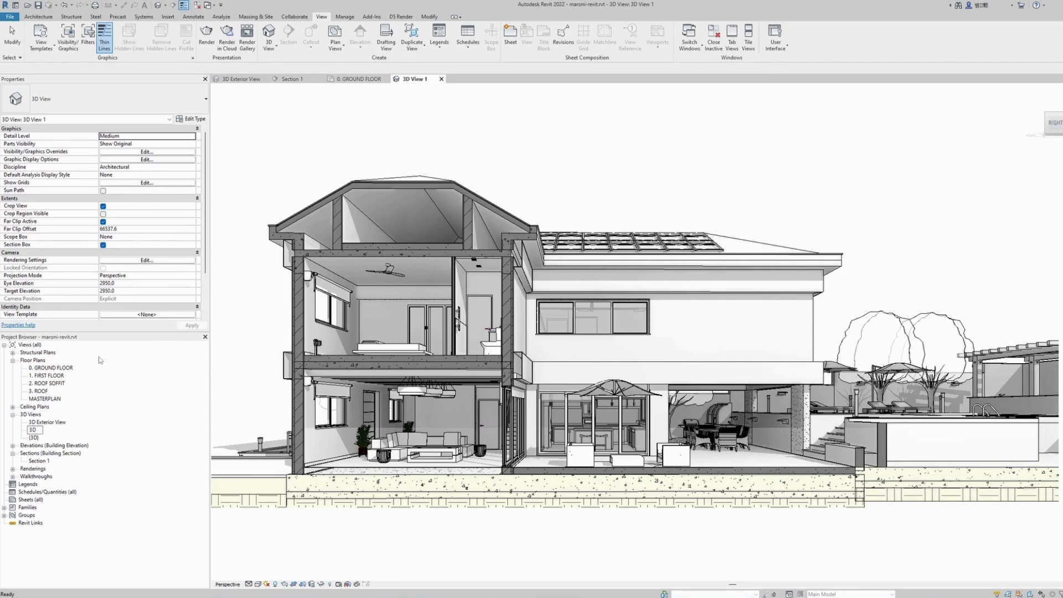
{"action": "type", "text": " sECTION"}
{"action": "key", "text": "BackSpace"}
{"action": "key", "text": "BackSpace"}
{"action": "key", "text": "BackSpace"}
{"action": "key", "text": "BackSpace"}
{"action": "key", "text": "BackSpace"}
{"action": "key", "text": "BackSpace"}
{"action": "key", "text": "BackSpace"}
{"action": "key", "text": "BackSpace"}
{"action": "type", "text": "Section"}
{"action": "key", "text": "Return"}
{"action": "left_click", "coordinate": [303, 133]}
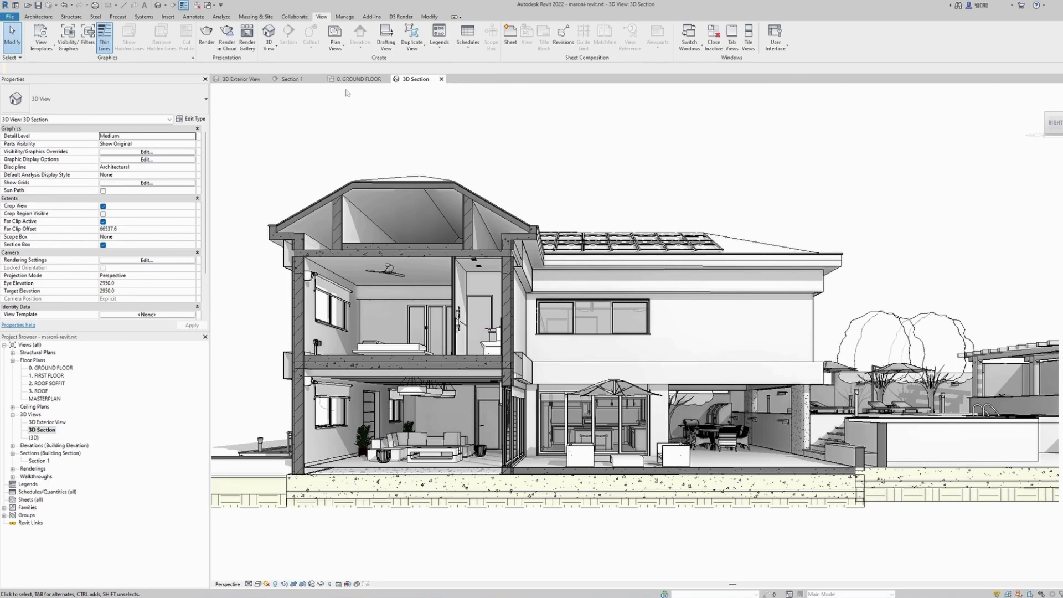
{"action": "left_click", "coordinate": [359, 79]}
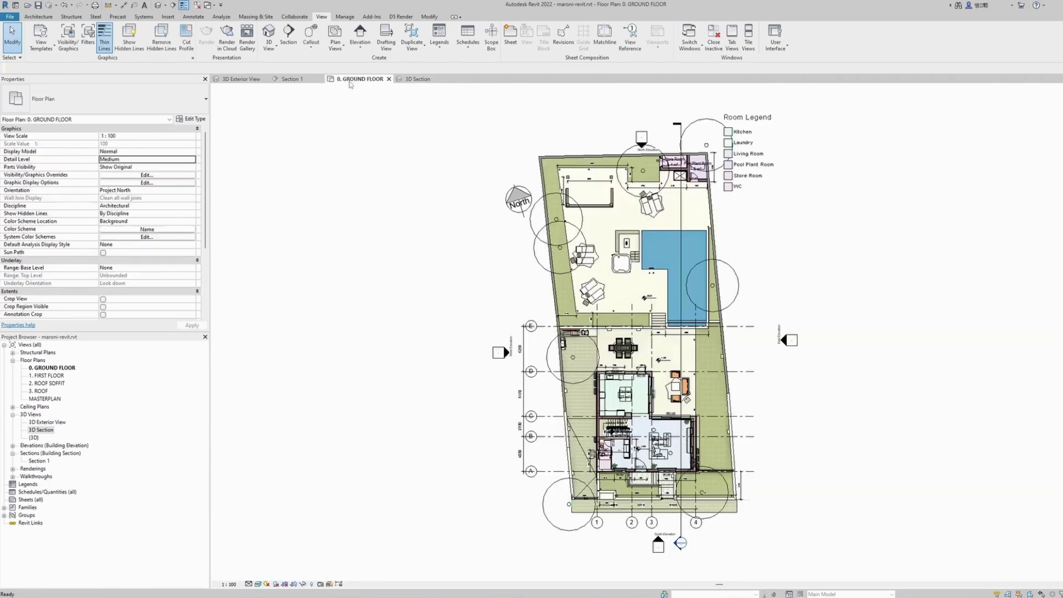
{"action": "right_click", "coordinate": [41, 430]}
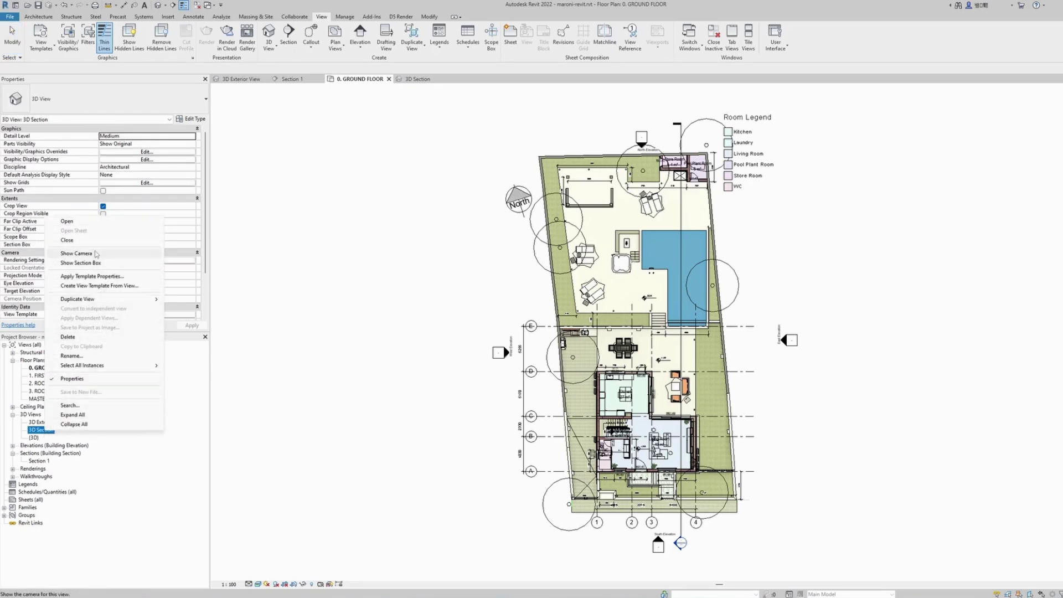
{"action": "left_click", "coordinate": [76, 253]}
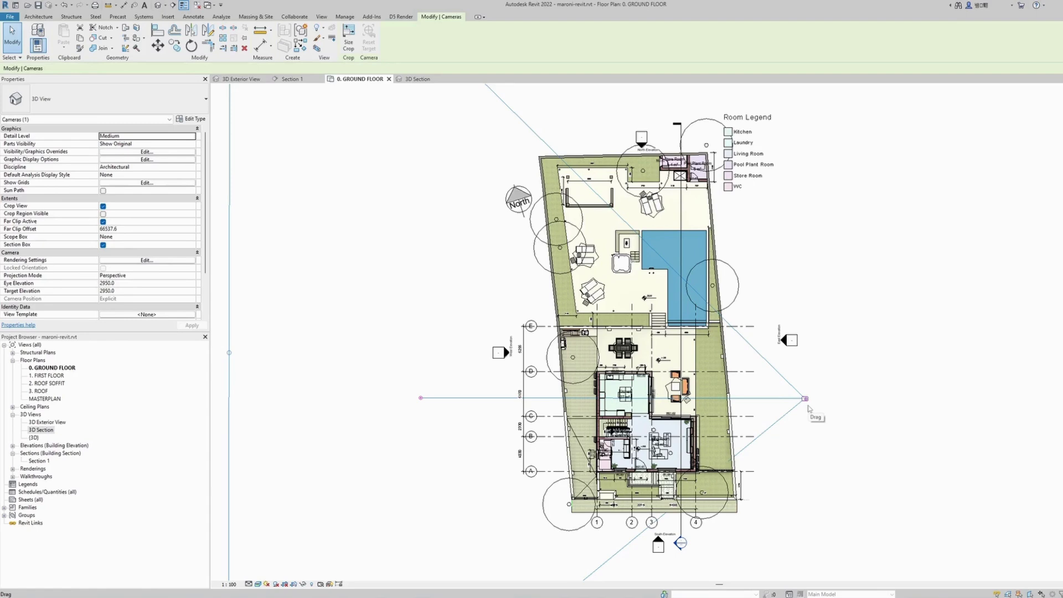
{"action": "left_click", "coordinate": [423, 82]}
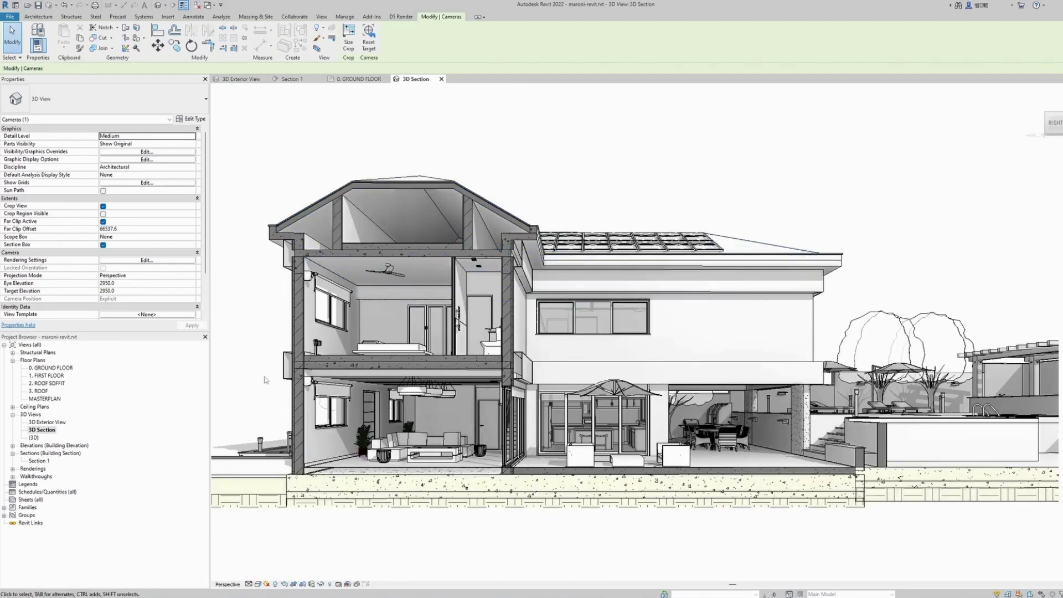
{"action": "left_click", "coordinate": [330, 584]}
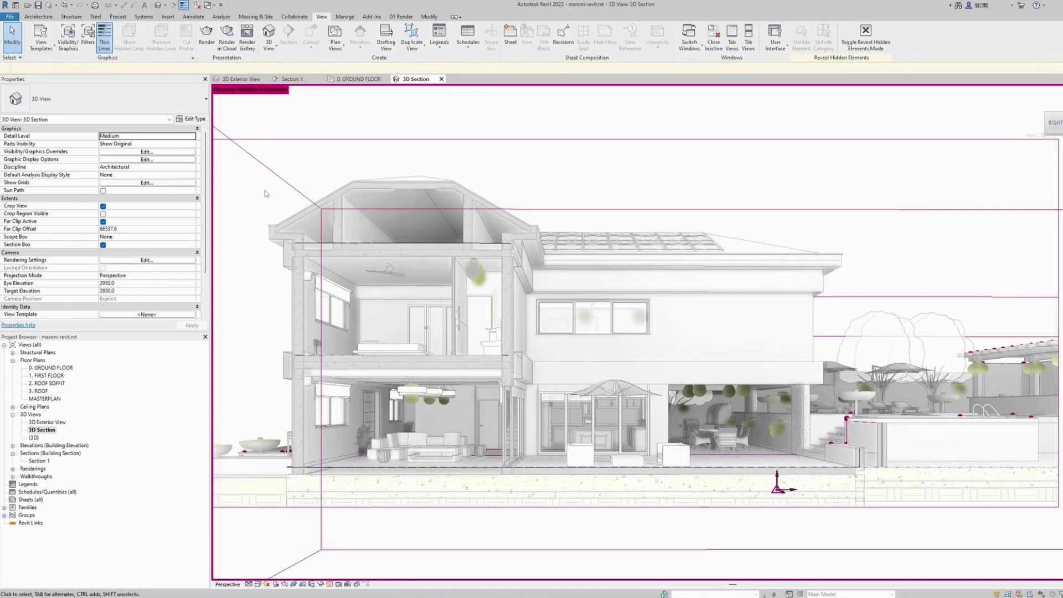
{"action": "left_click", "coordinate": [288, 177]}
{"action": "left_click", "coordinate": [354, 78]}
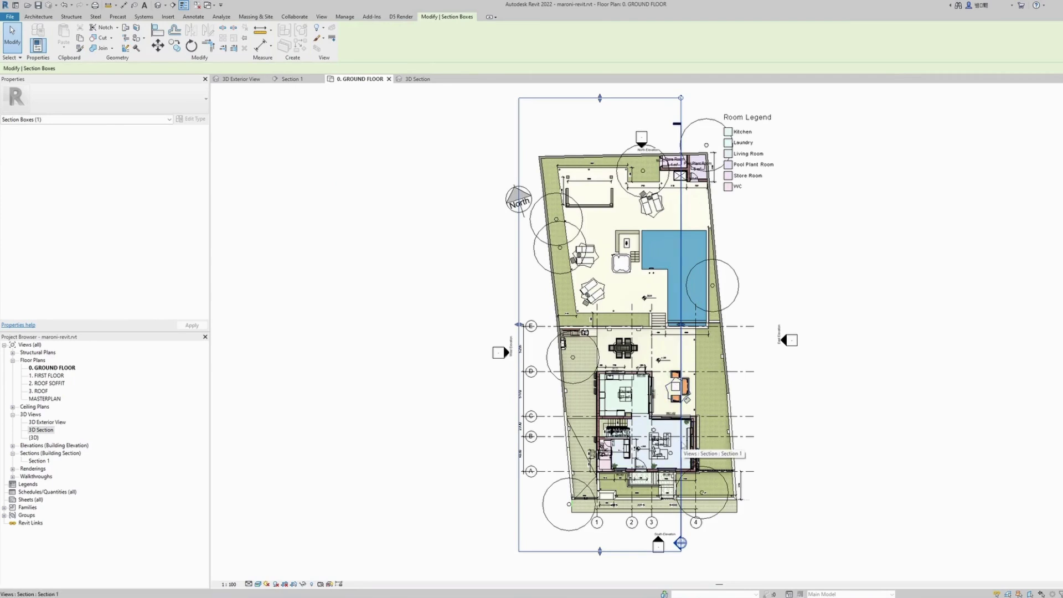
{"action": "key", "text": "ctrl+Tab"}
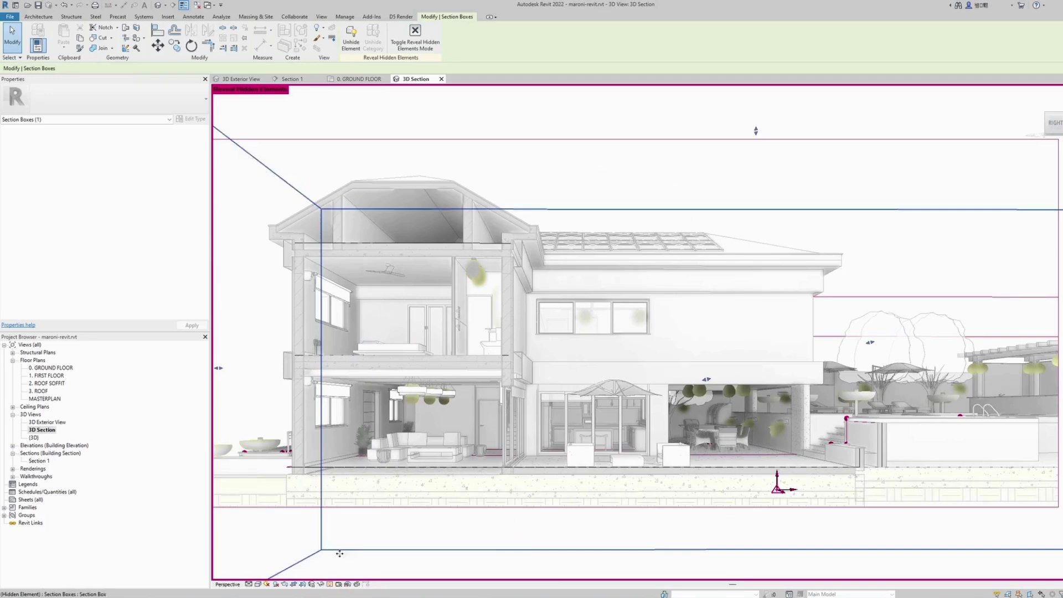
{"action": "left_click", "coordinate": [329, 584]}
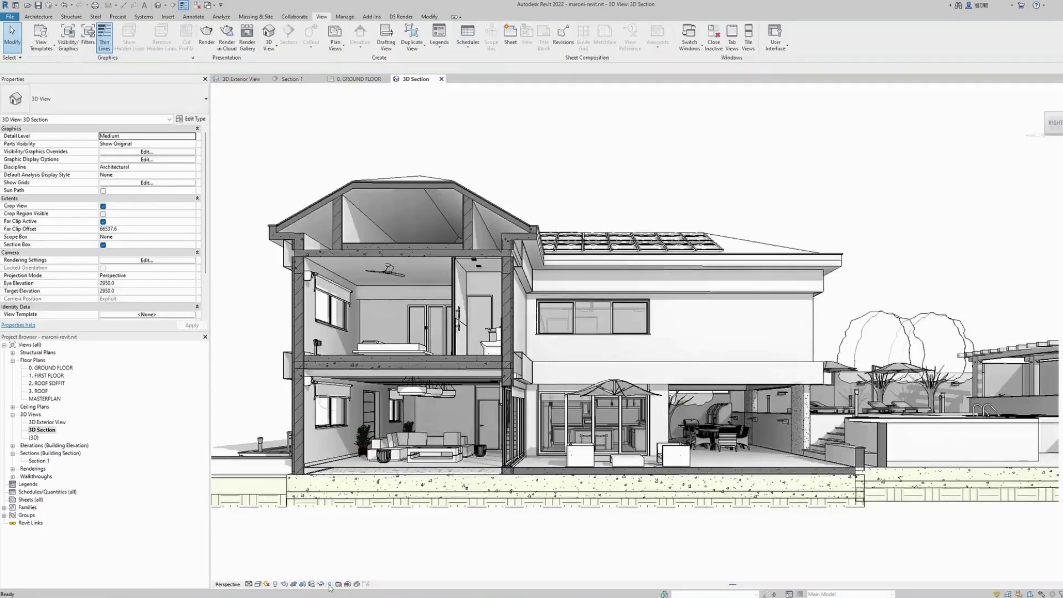
{"action": "left_click", "coordinate": [259, 585]}
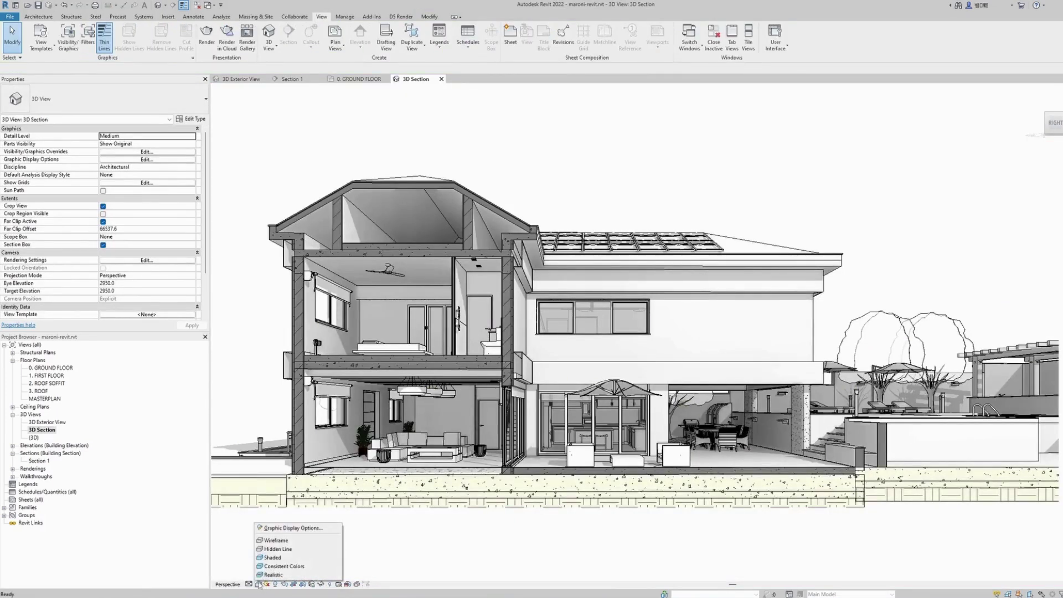
{"action": "left_click", "coordinate": [293, 529]}
{"action": "left_click", "coordinate": [137, 216]}
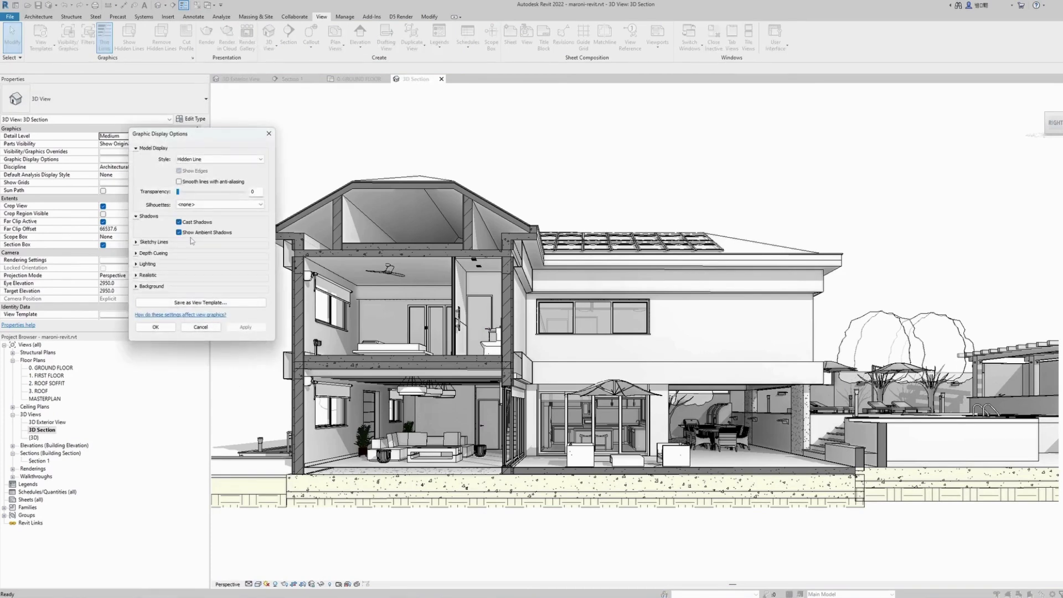
{"action": "left_click", "coordinate": [201, 326]}
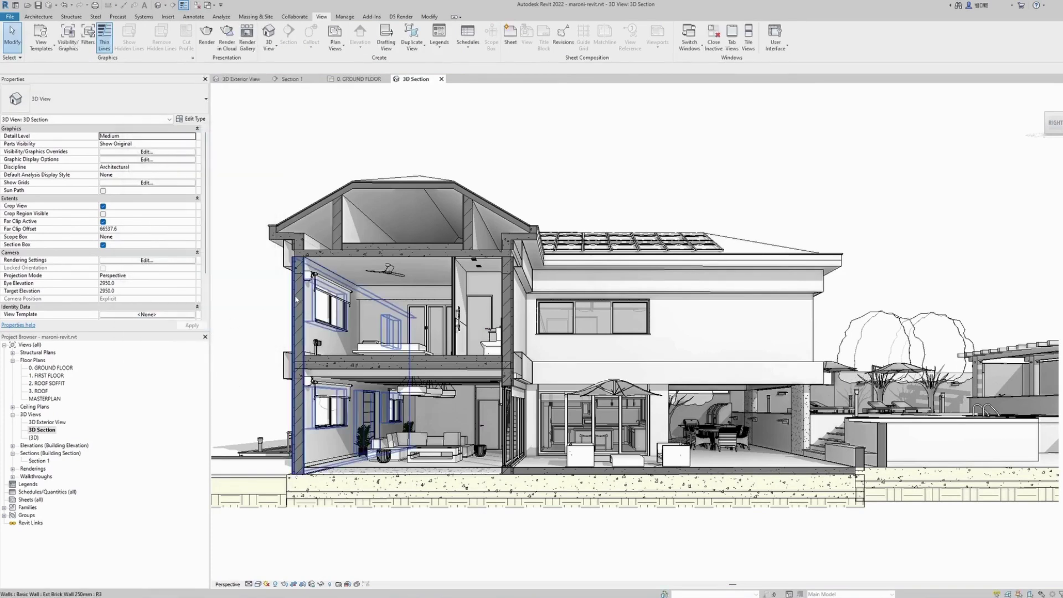